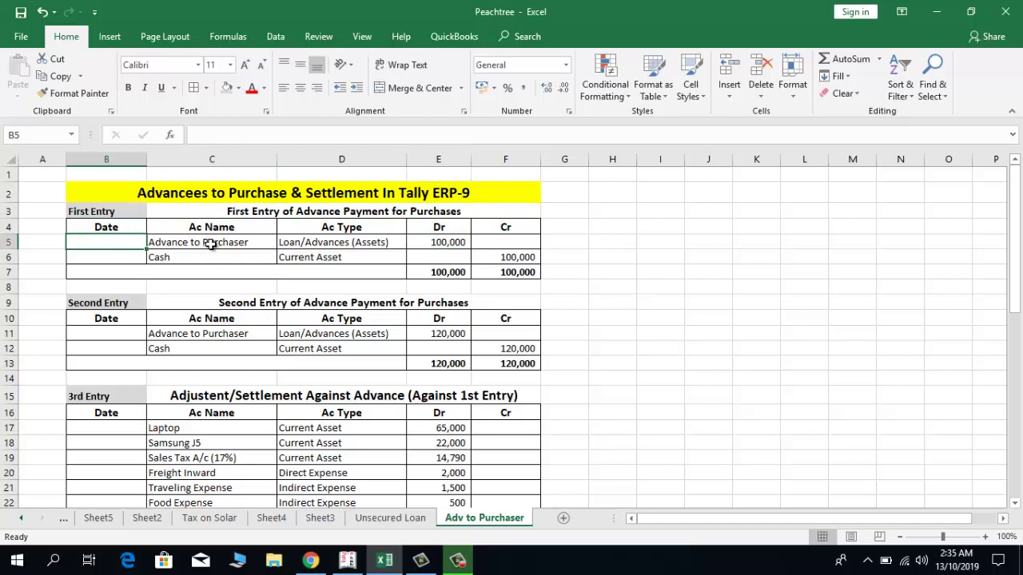
Step: Examine the First Entry table, checking the Advance to Purchaser debit and the Cash credit
click(211, 244)
click(429, 241)
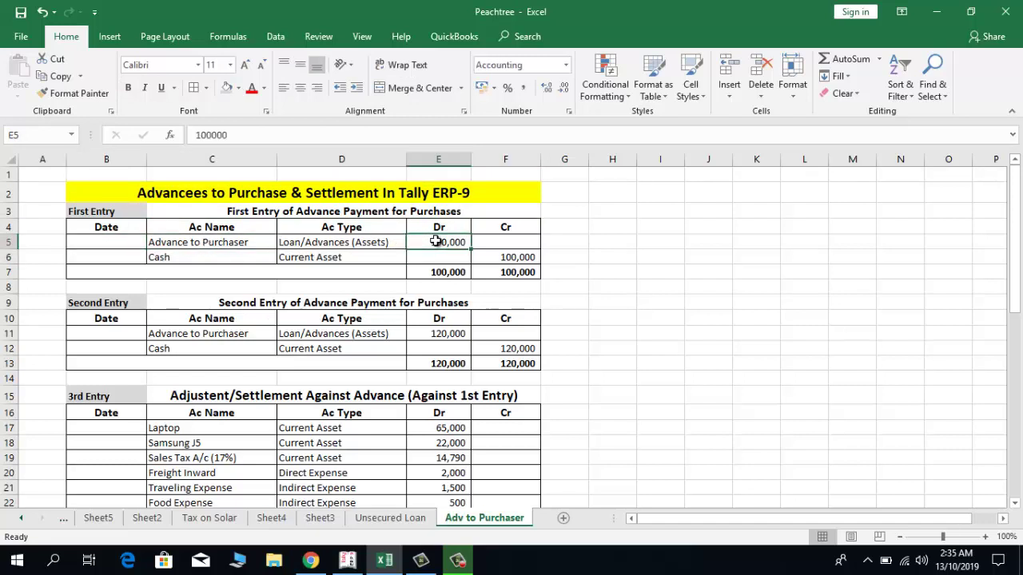
click(212, 242)
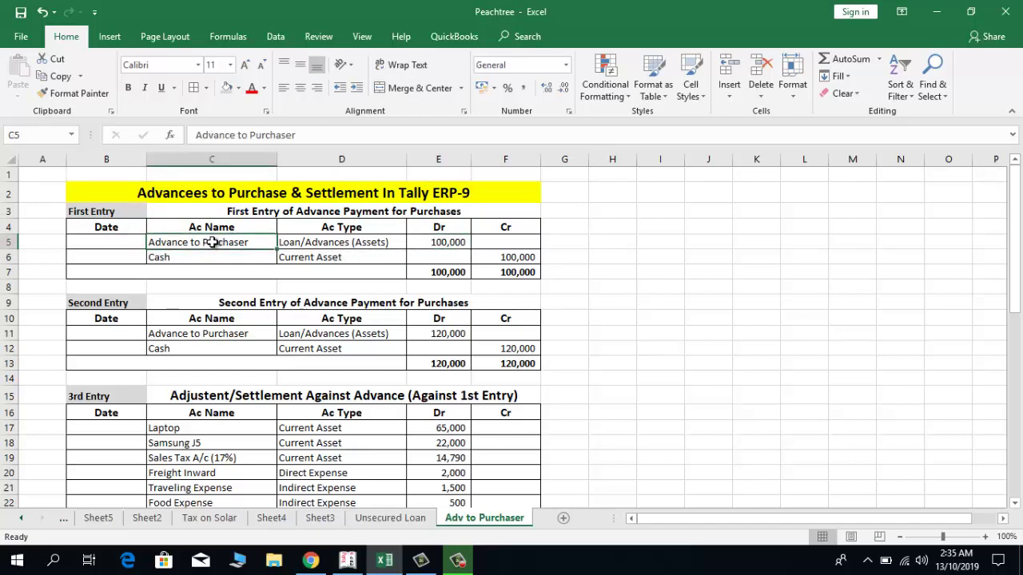
click(227, 258)
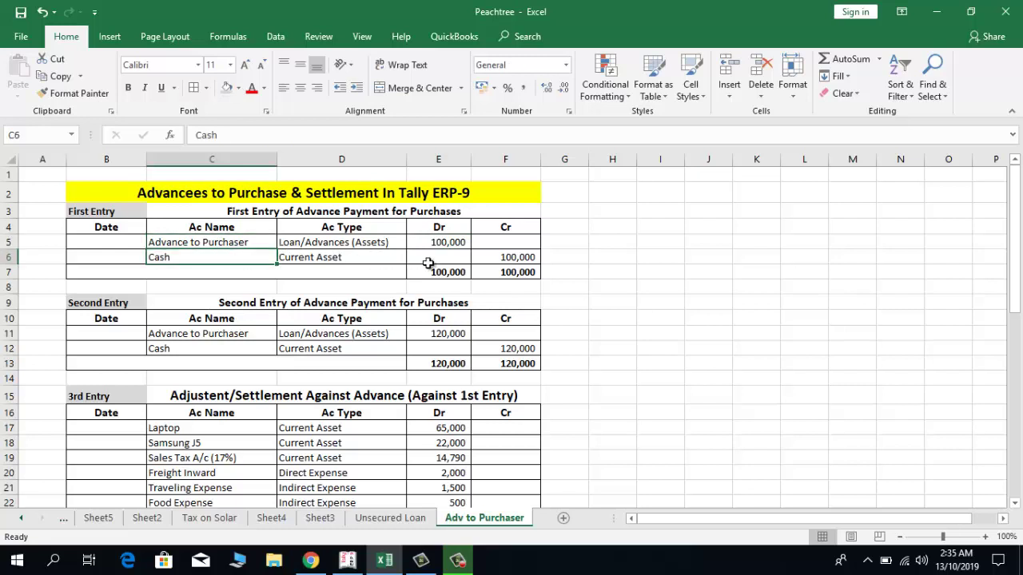
click(502, 258)
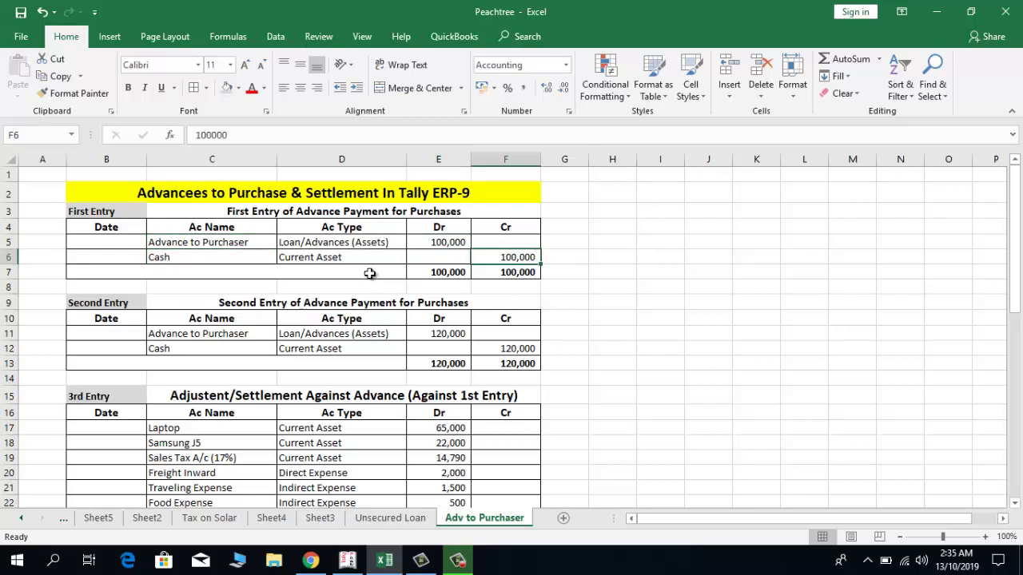
click(242, 274)
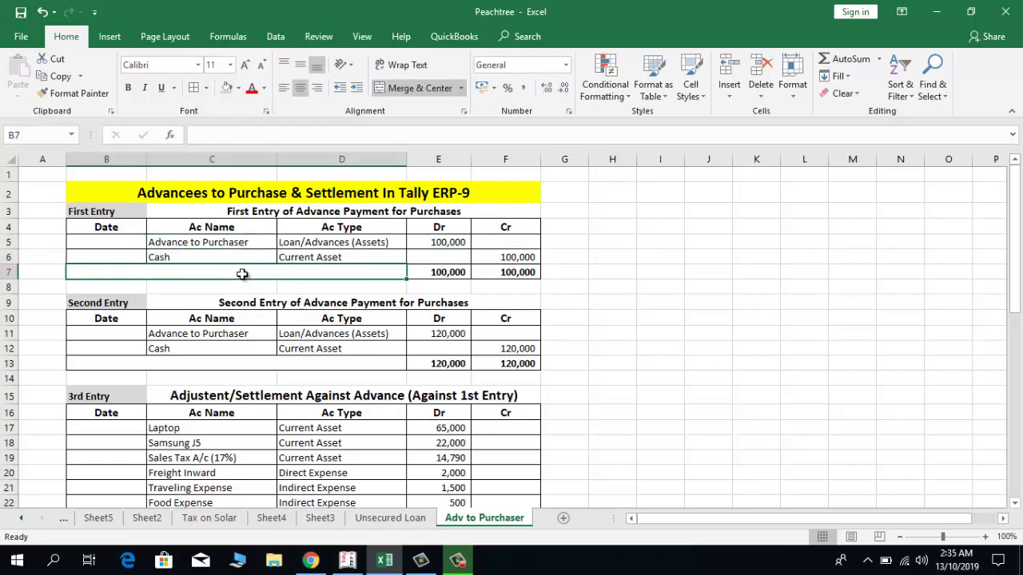
Step: Examine the Second Entry table, checking the Advance to Purchaser debit and the Cash credit
key(Down)
key(Down)
key(Down)
key(Down)
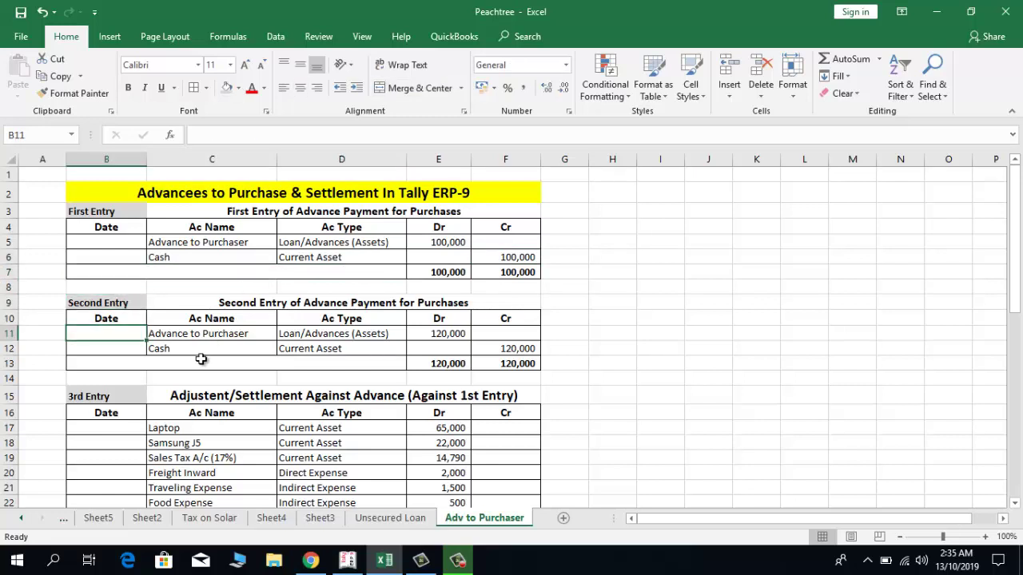
key(Up)
click(217, 334)
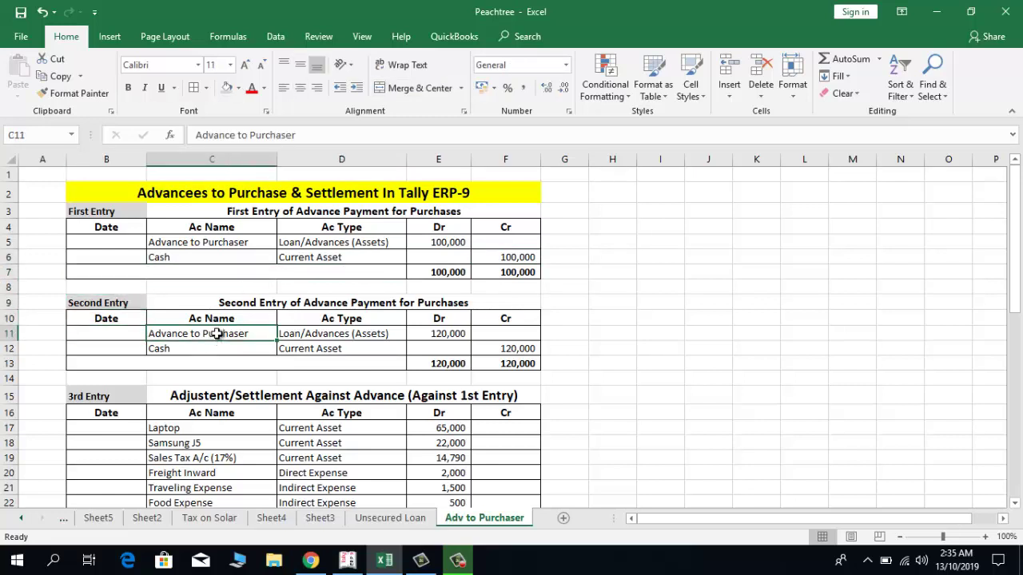
click(425, 332)
click(185, 348)
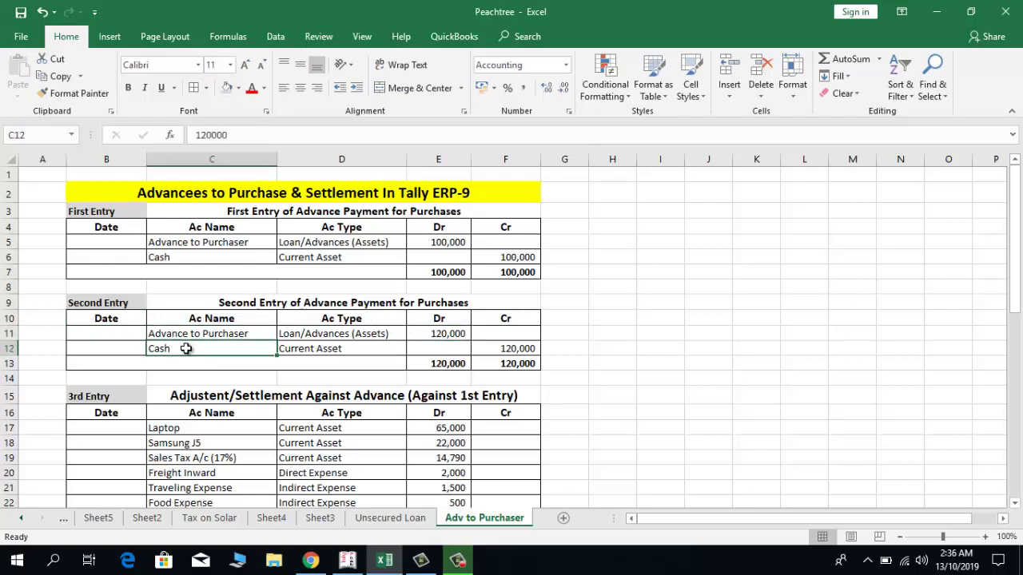
click(501, 347)
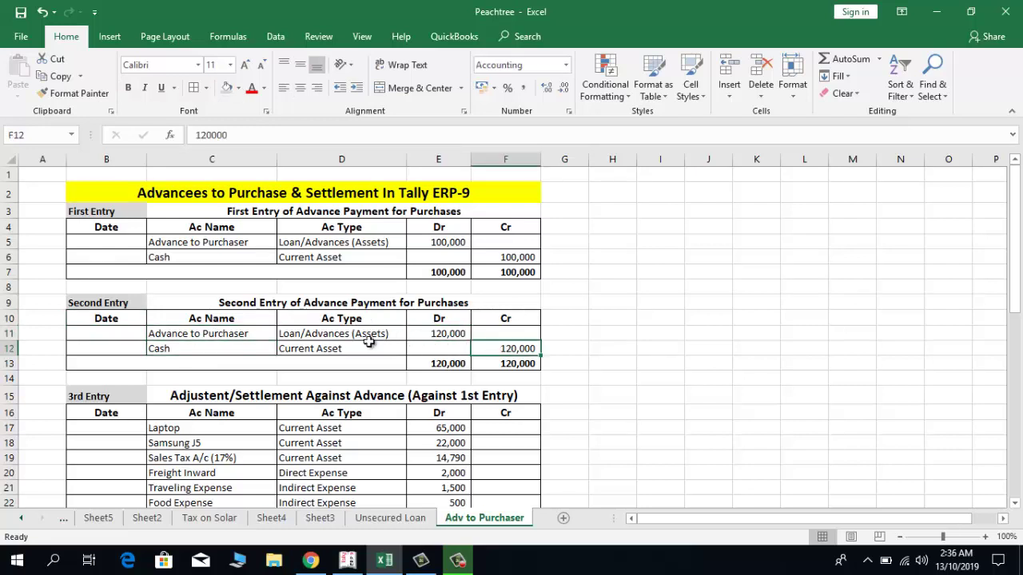
Step: Compare the account types assigned to the advance and cash accounts in the first and second entries
click(377, 244)
click(368, 257)
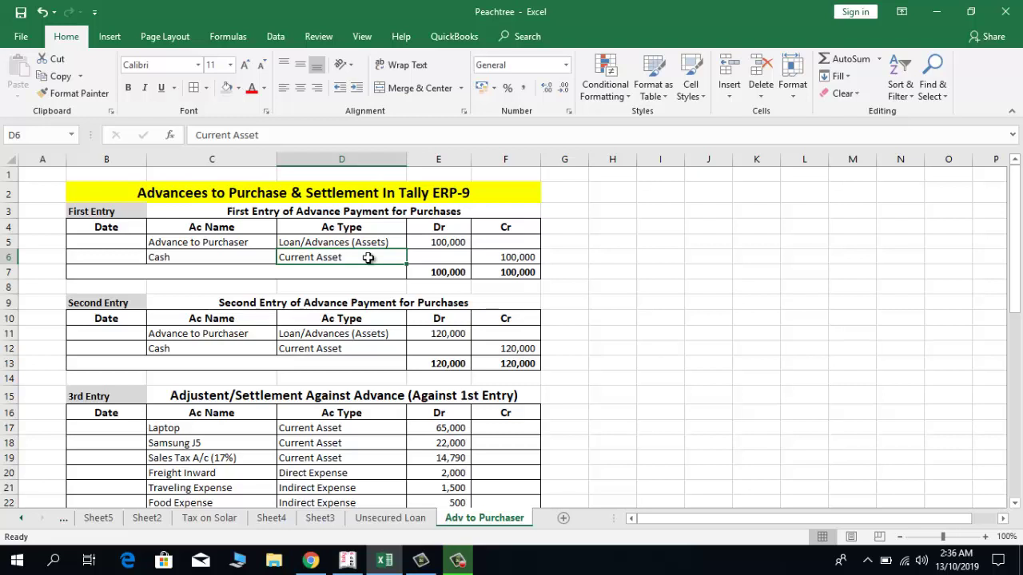
click(364, 322)
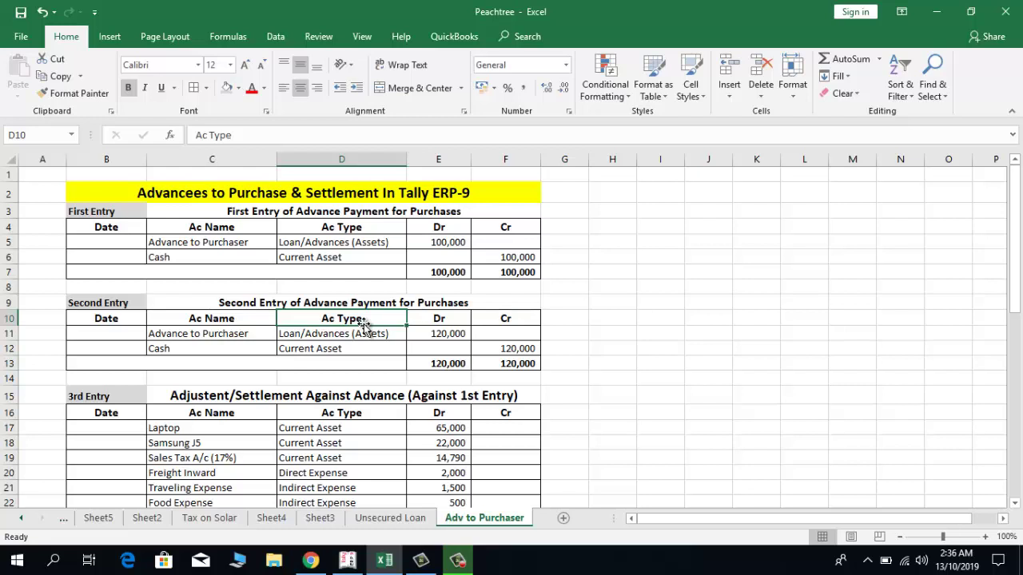
click(326, 242)
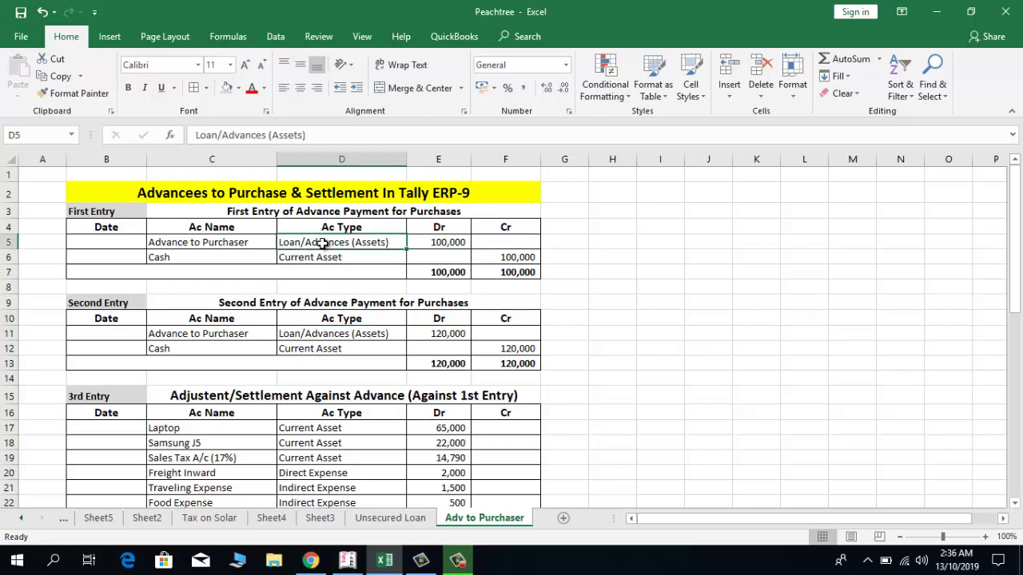
click(317, 254)
click(309, 331)
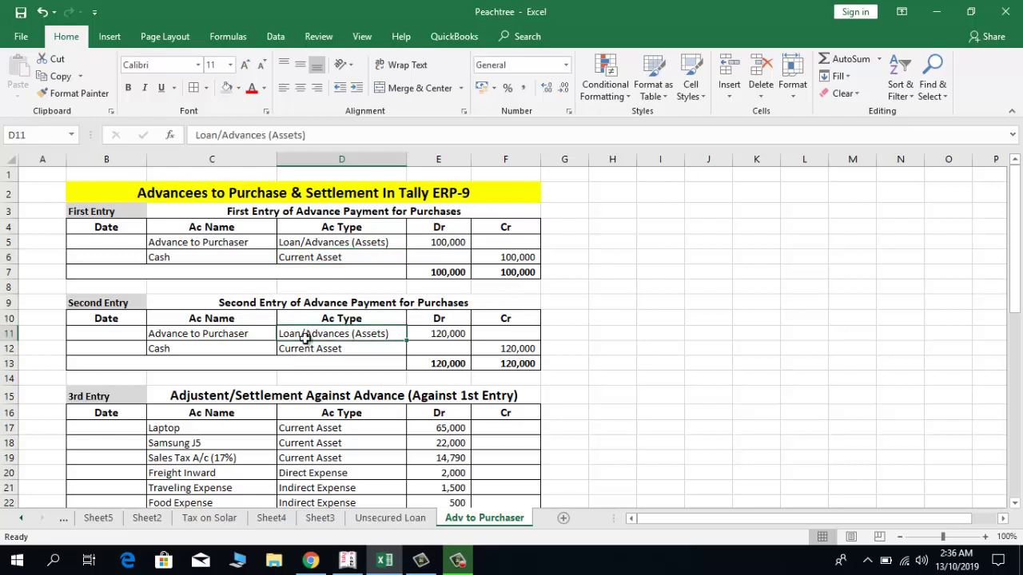
Step: Review the Laptop, Samsung J5 and Sales Tax debit lines of the 3rd entry
key(ctrl+Down)
key(ctrl+Down)
key(ctrl+Down)
key(ctrl+Down)
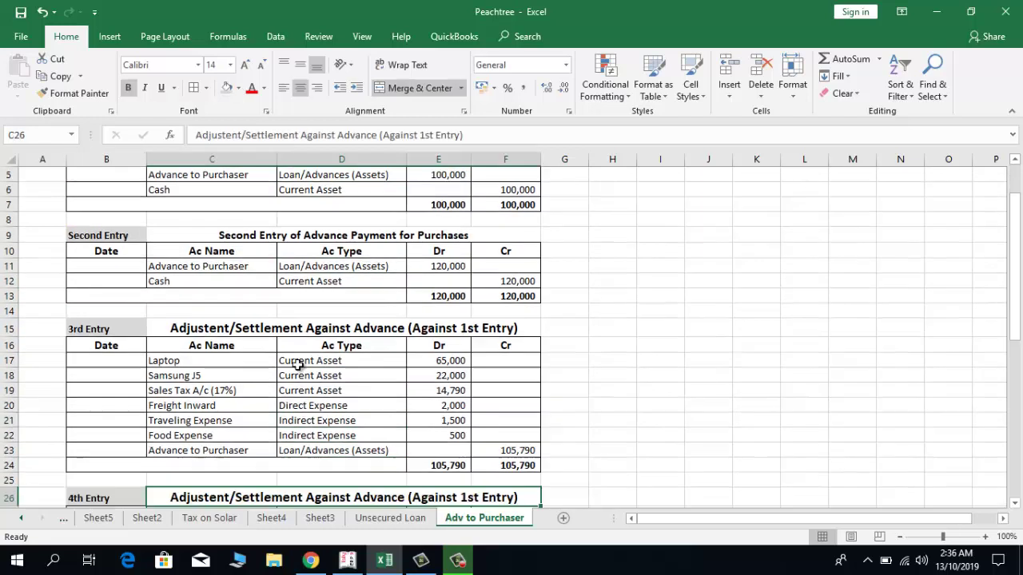
key(Up)
key(Up)
key(Up)
key(Up)
key(Up)
key(Up)
key(Up)
key(Up)
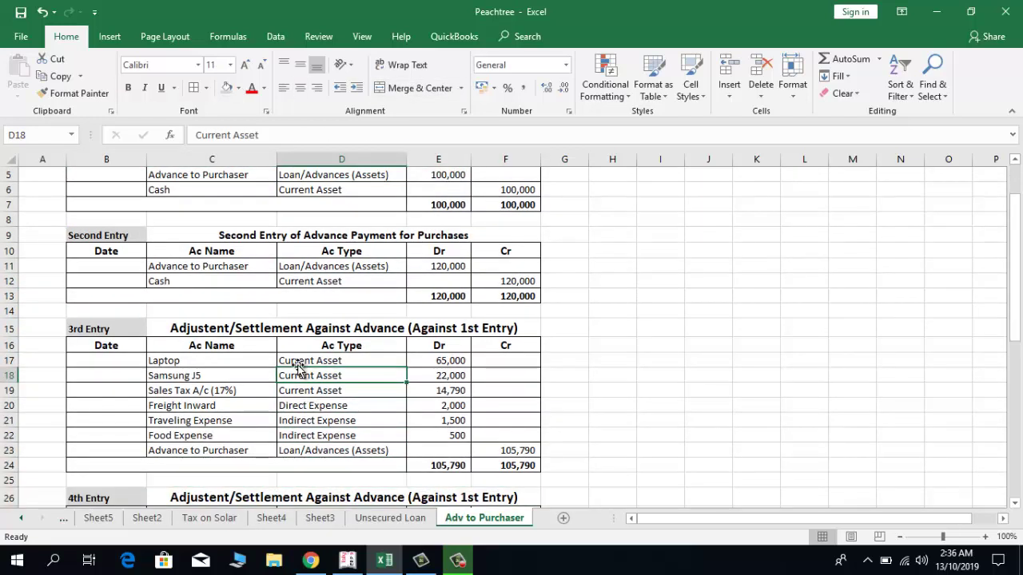
click(229, 362)
key(Down)
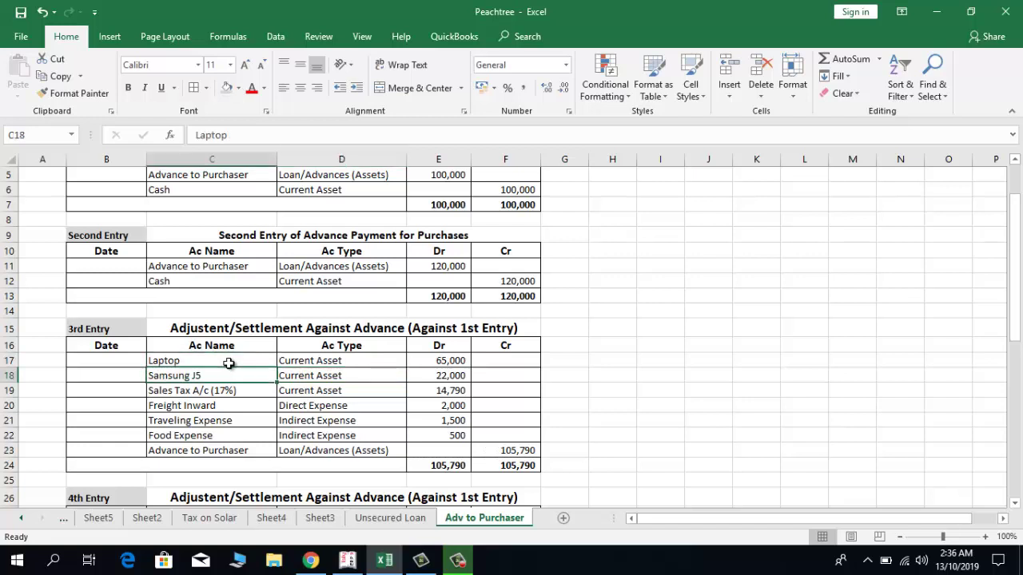
key(Right)
key(Right)
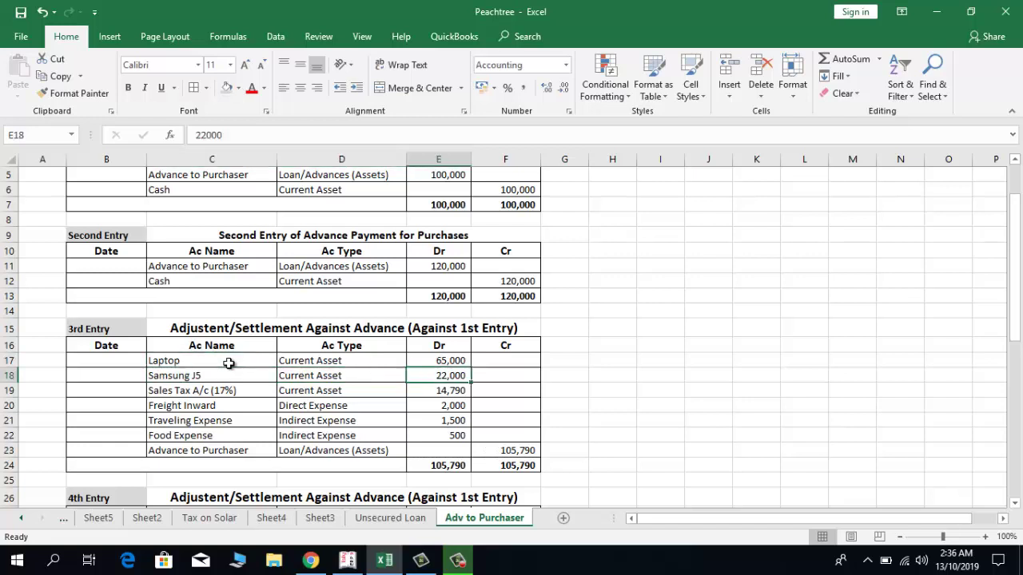
key(Down)
click(198, 394)
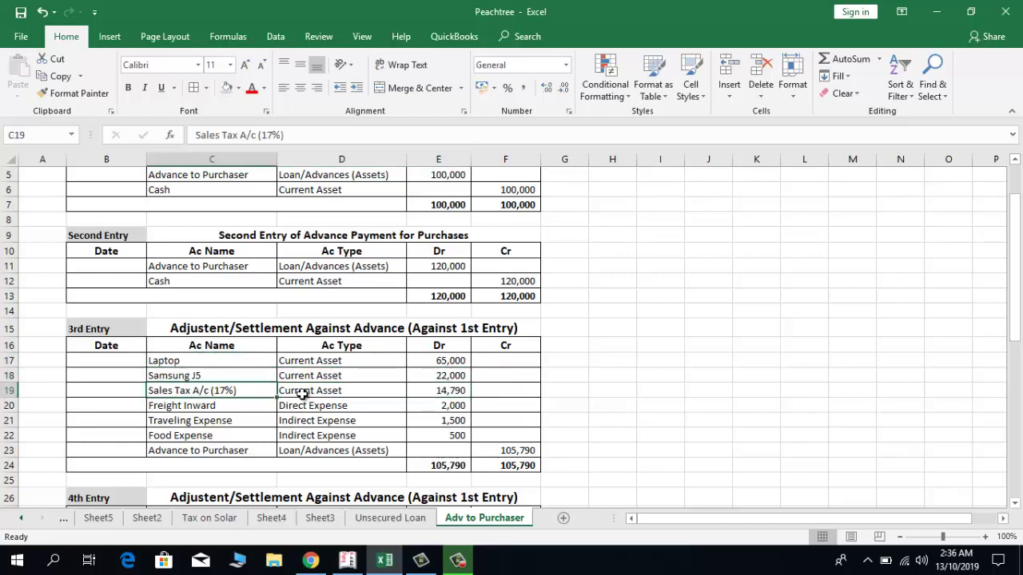
click(421, 393)
Step: Review the 3rd entry's freight, traveling and food expense lines and its Advance to Purchaser credit line
key(Down)
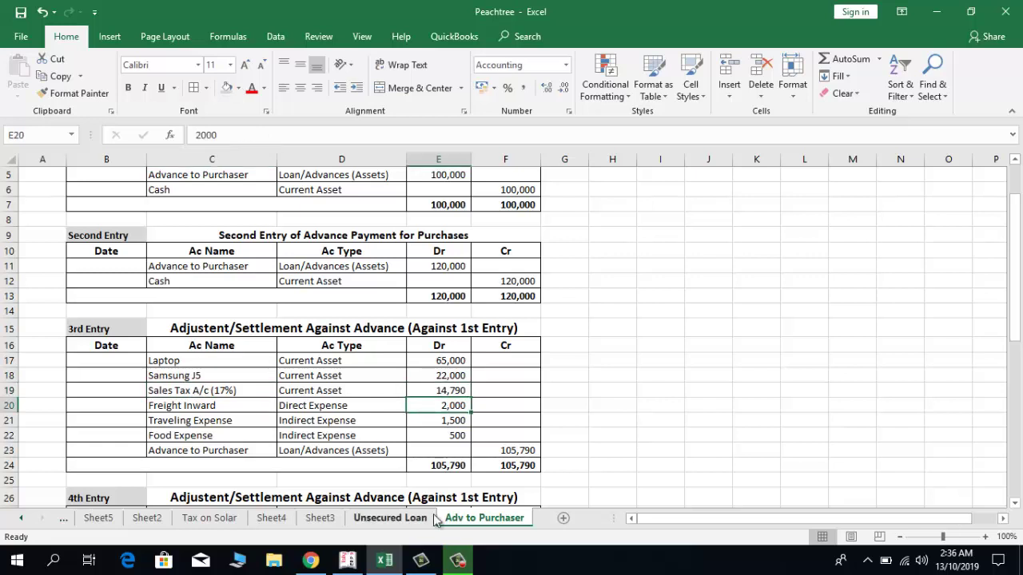
key(Down)
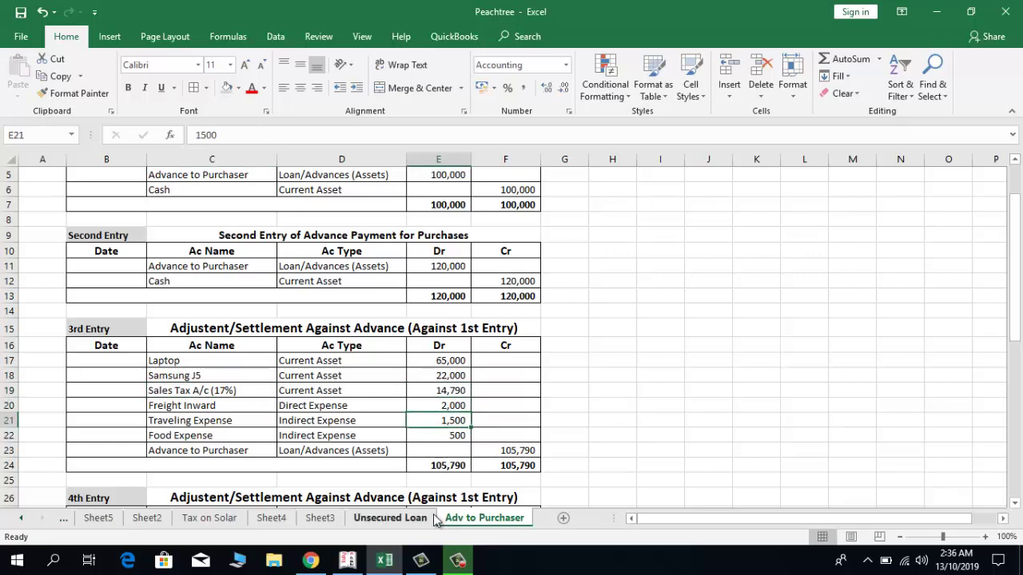
key(Down)
key(Down)
key(Left)
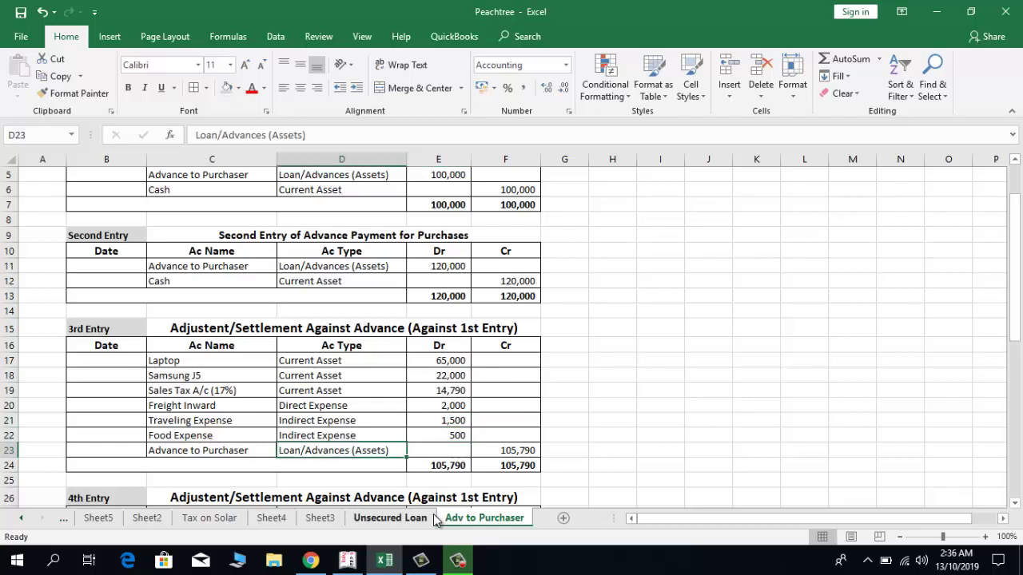
key(Left)
key(Right)
key(Right)
key(Right)
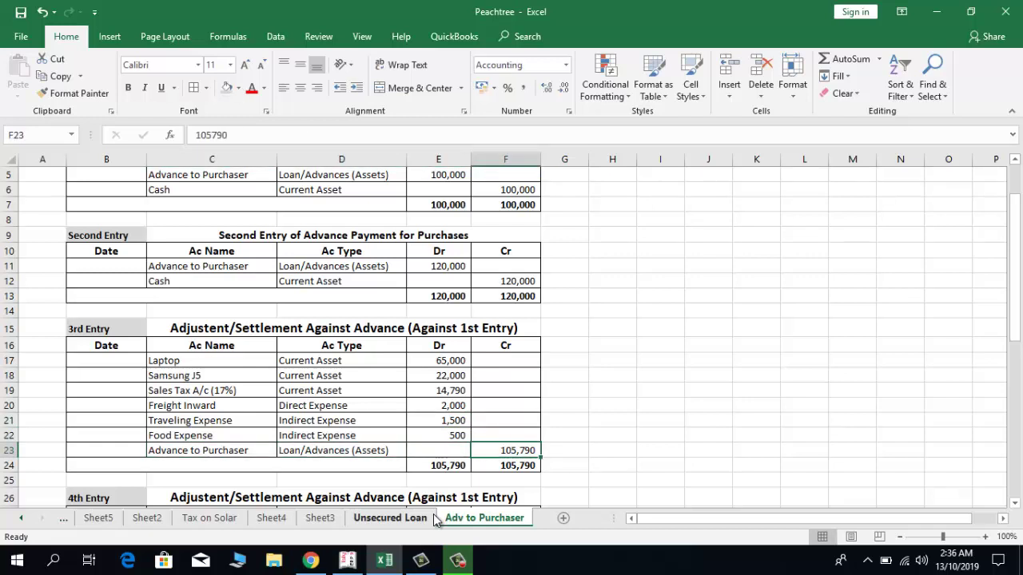
Step: Check the 3rd entry's heading, expense amounts and debit and credit totals against its Advance to Purchaser line
click(397, 334)
click(419, 425)
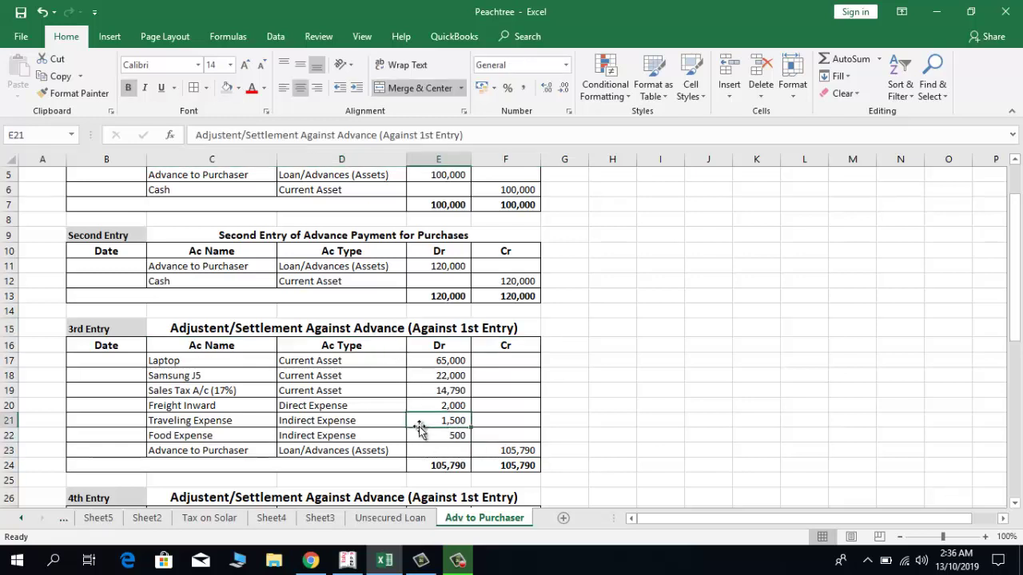
key(Up)
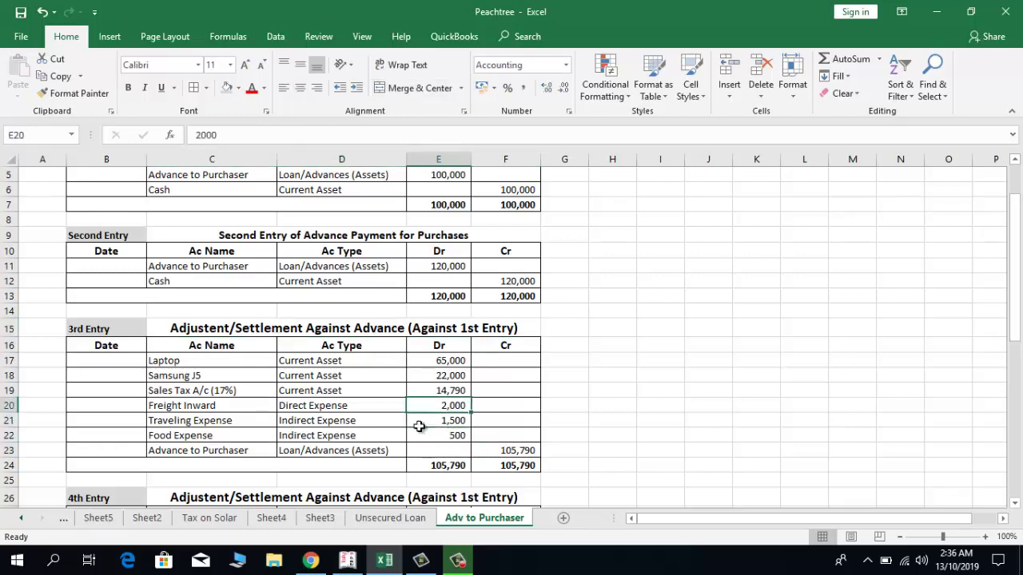
key(Down)
key(Down)
key(Down)
key(Down)
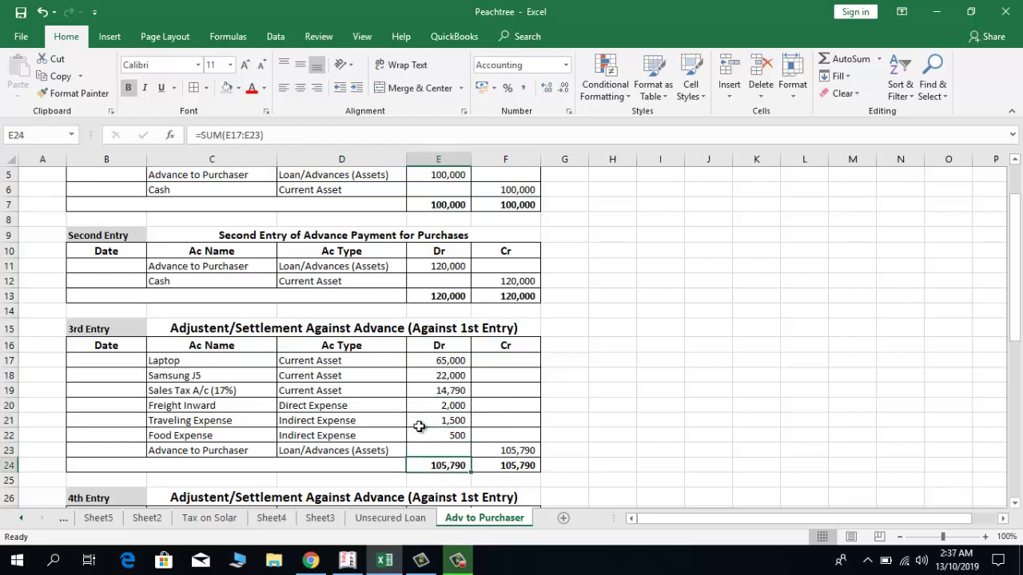
key(Right)
key(Up)
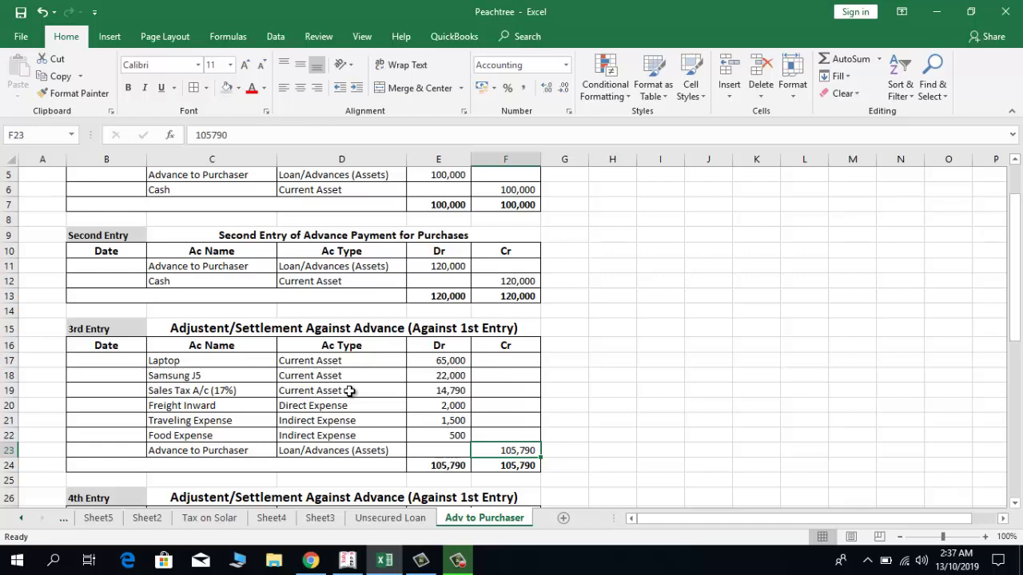
click(491, 465)
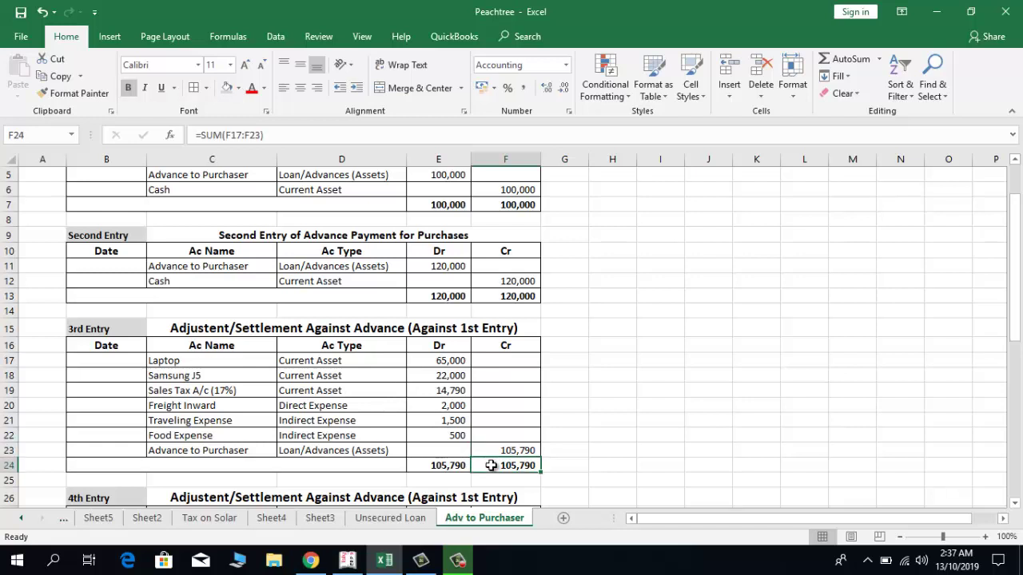
click(334, 448)
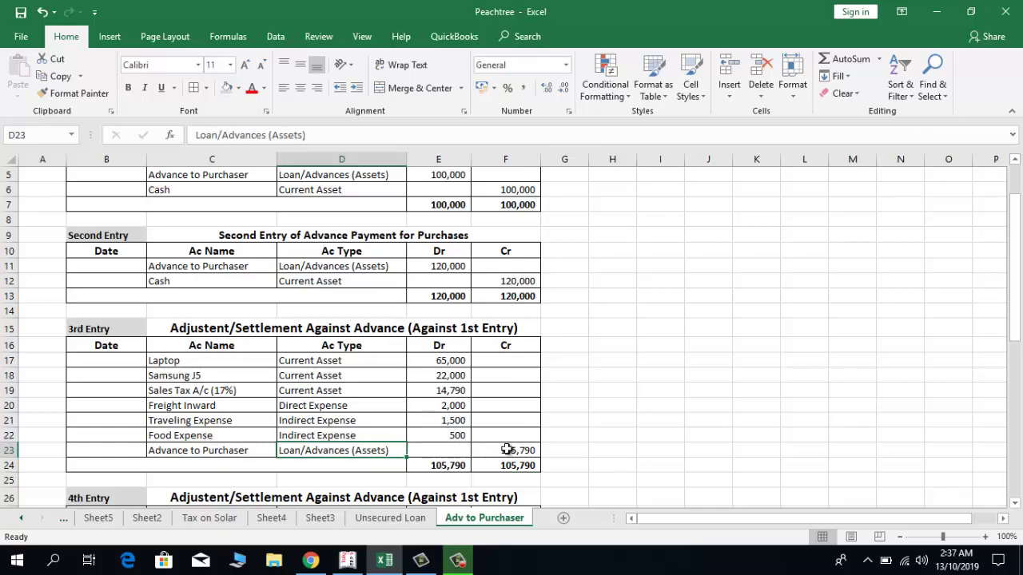
Step: Look at the 4th entry and compare its settlement heading with the heading of the 3rd entry
key(Down)
key(Down)
key(Down)
key(Down)
key(Down)
key(Down)
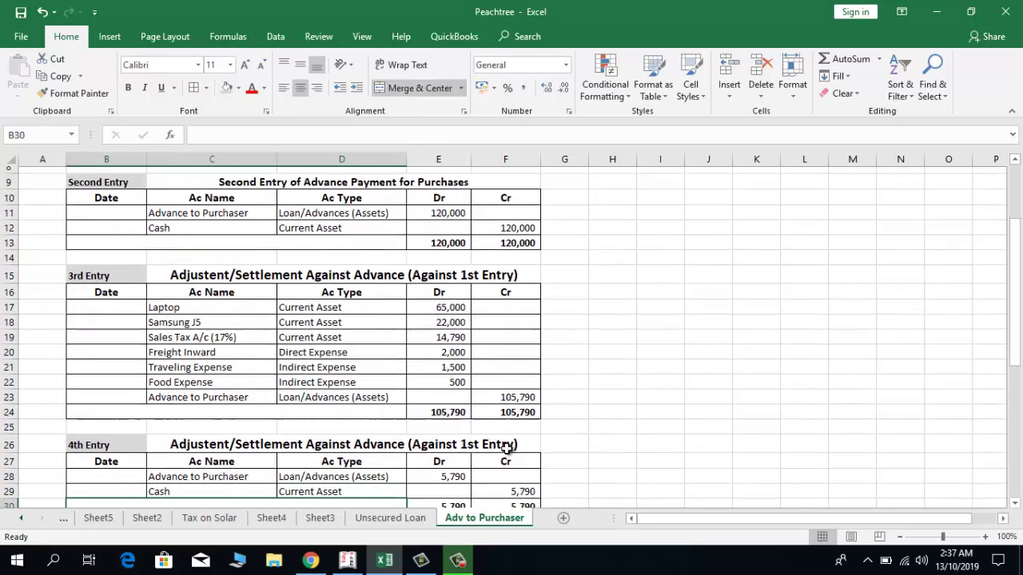
key(Up)
key(Up)
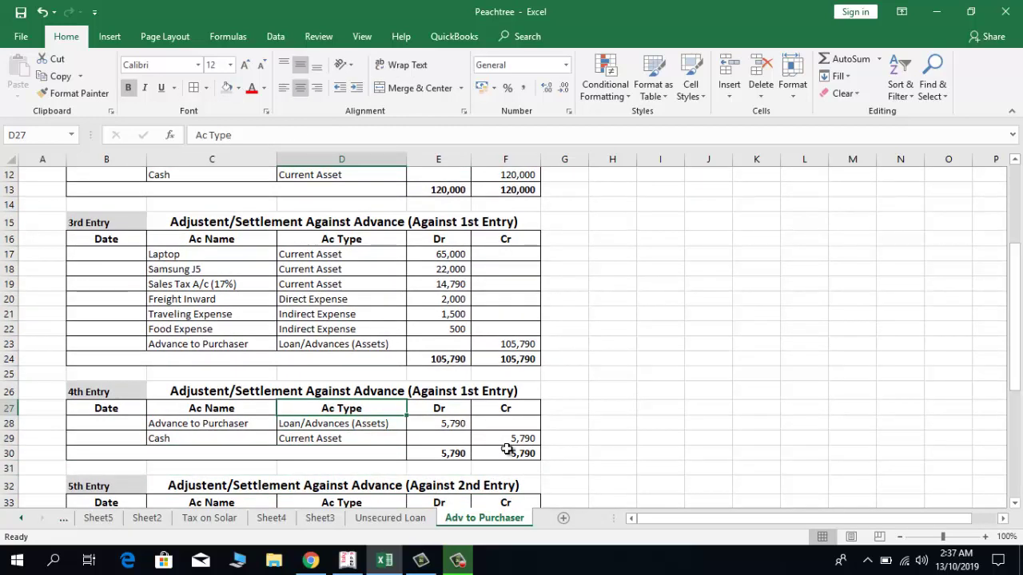
click(414, 391)
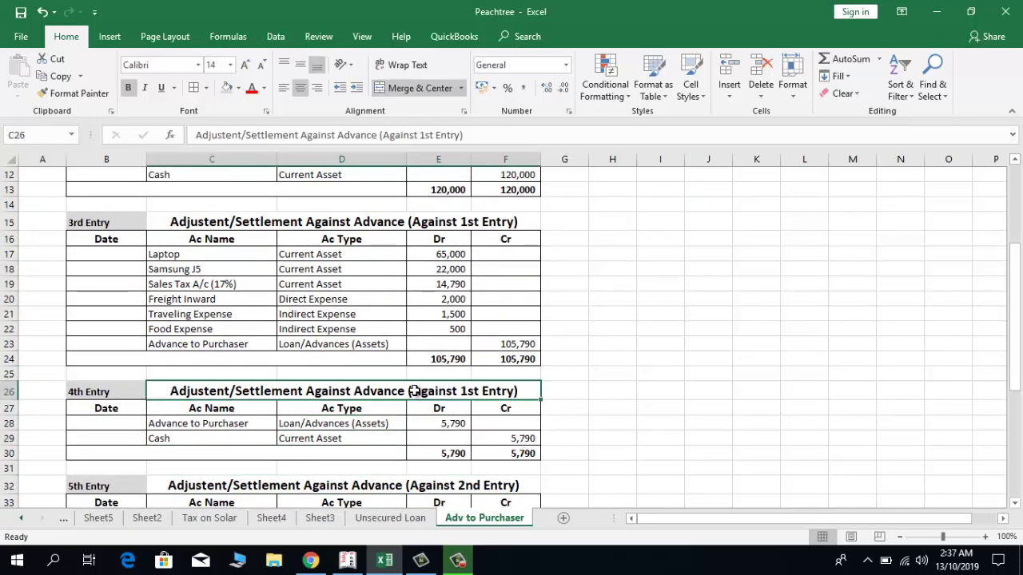
click(431, 223)
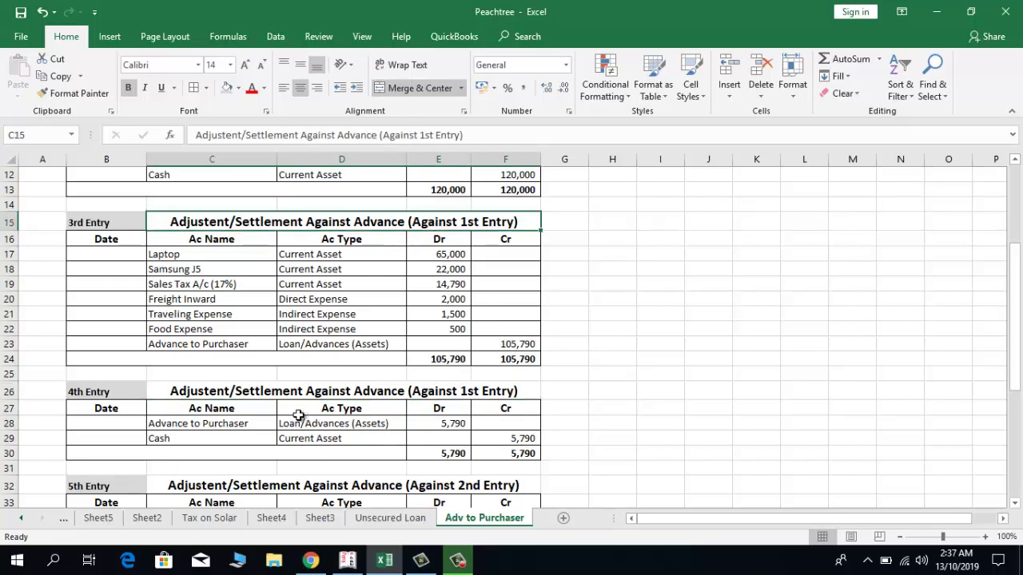
Step: Check the 4th entry's Advance to Purchaser line against the advance amount credited in the 3rd entry
click(198, 424)
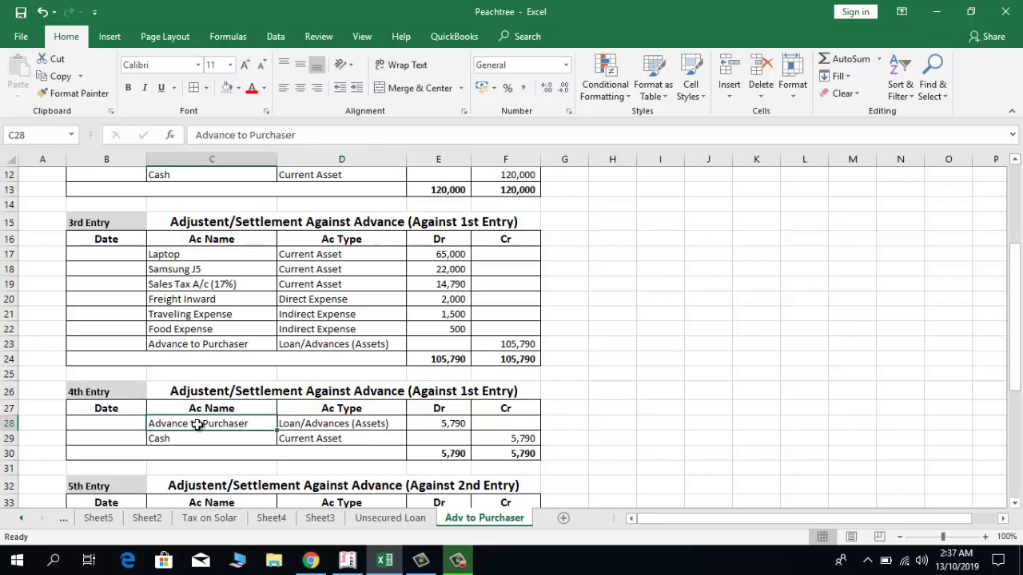
click(281, 424)
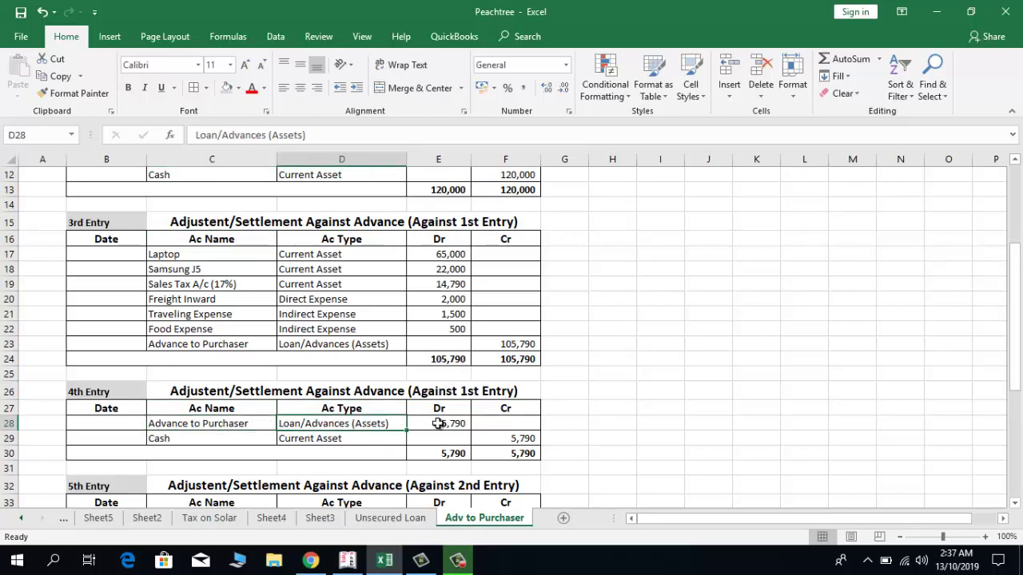
click(527, 341)
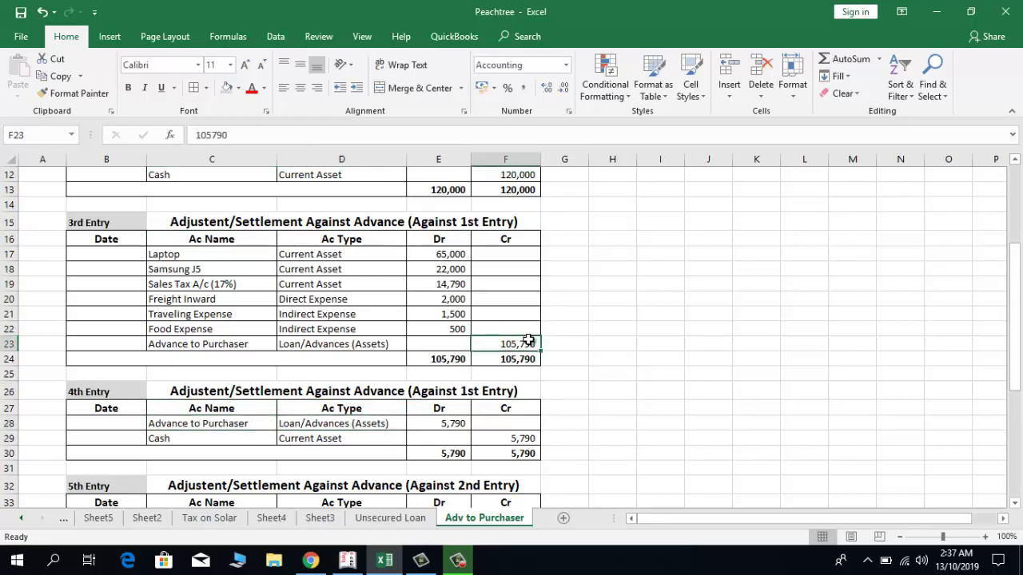
Step: Check the 4th entry's Cash credit line, and look over the 5th and 6th settlement entries below it
click(505, 445)
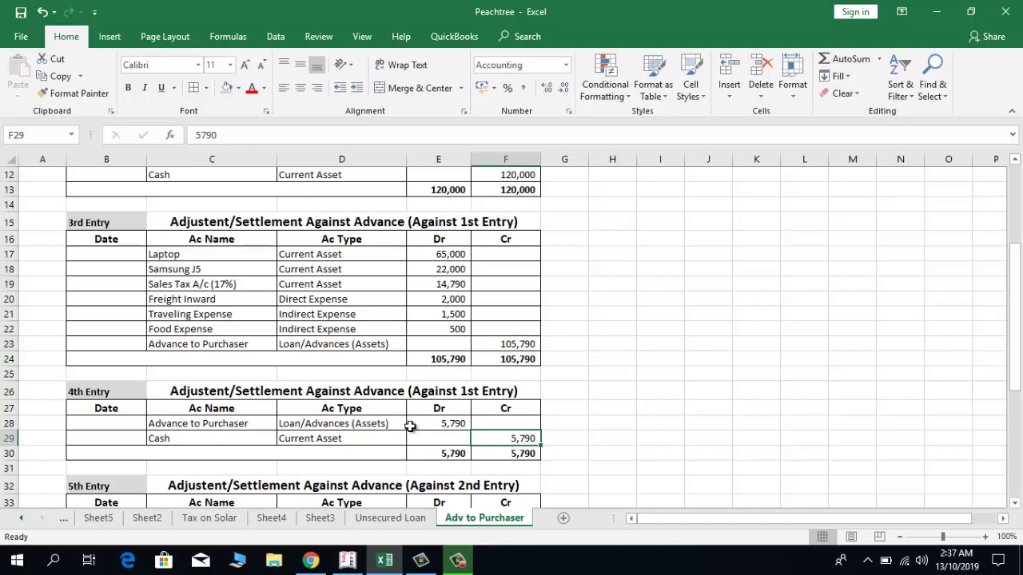
key(Down)
key(Down)
key(Down)
key(Down)
key(Down)
key(Down)
key(Down)
key(Down)
key(Down)
key(Down)
key(Down)
key(Down)
key(Down)
key(Down)
key(Down)
key(Down)
key(Down)
key(Down)
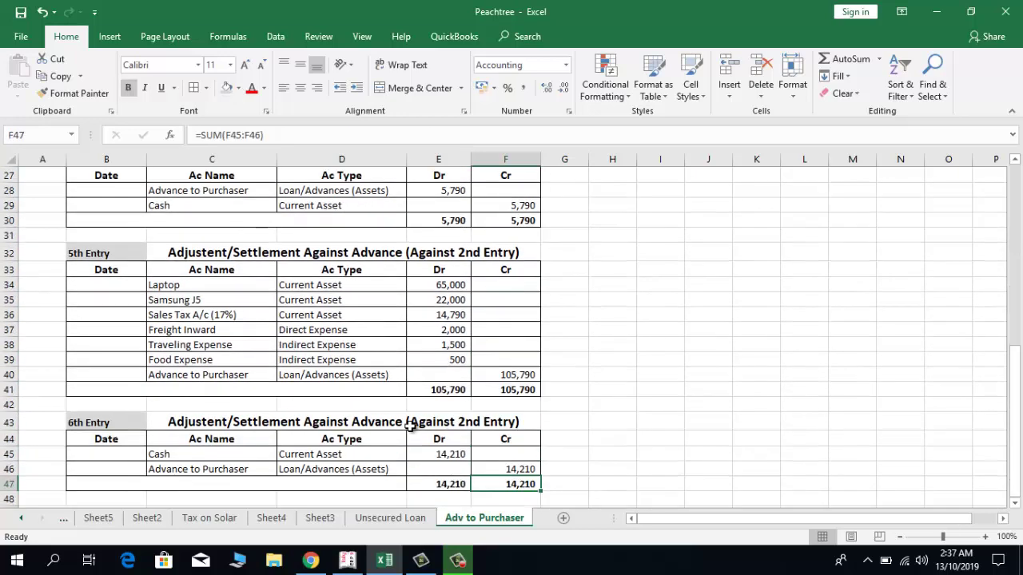
Step: Go back to the 3rd entry and check its debit total
click(376, 342)
key(Up)
key(Up)
key(Up)
key(Up)
key(Up)
key(Up)
key(Up)
key(Up)
key(Up)
key(Up)
key(Up)
key(Up)
key(Up)
key(Up)
key(Up)
key(Up)
key(Up)
key(Up)
key(Up)
key(Up)
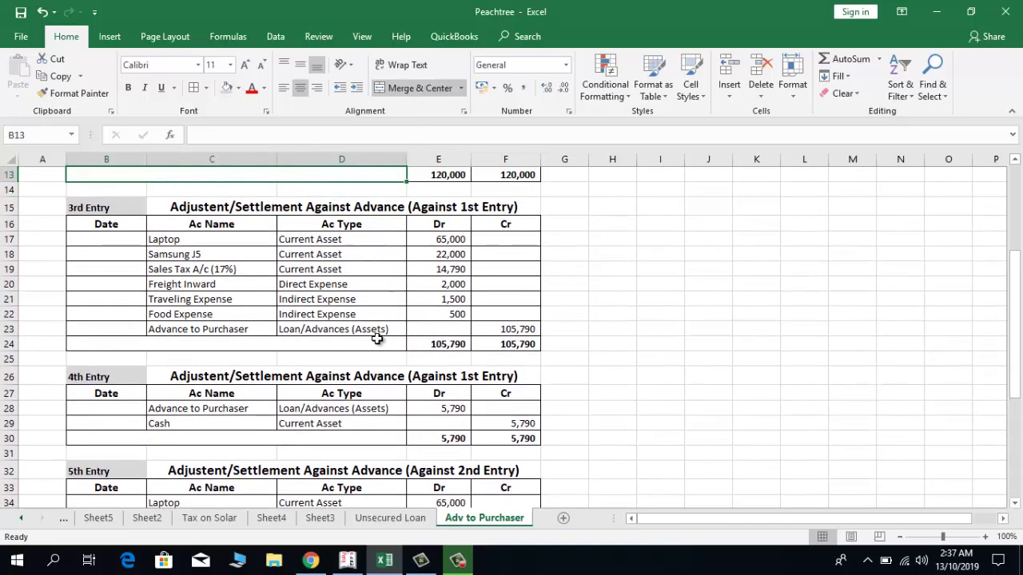
click(429, 346)
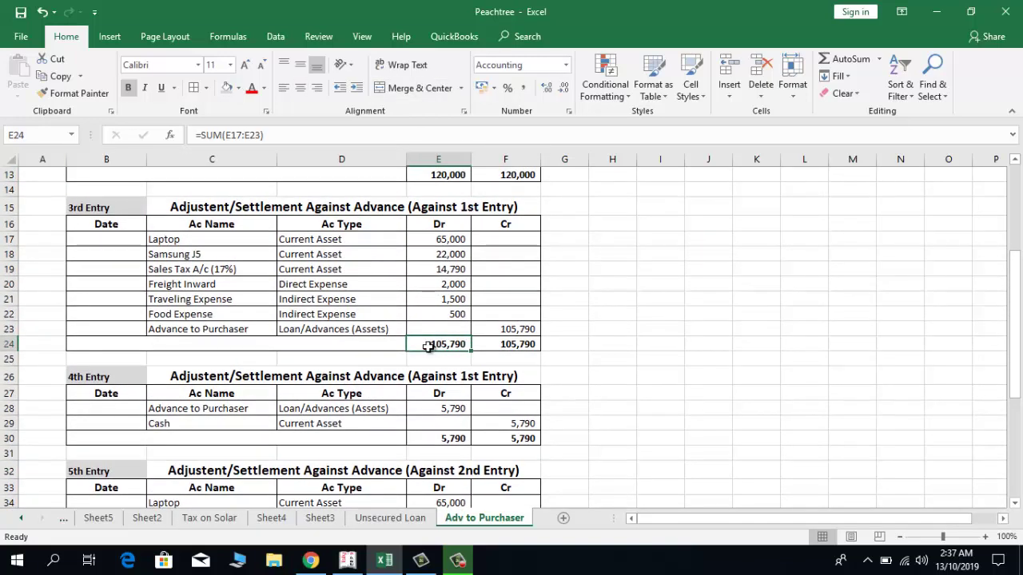
Step: Review the 5th entry's debit and credit totals and its Advance to Purchaser line
key(Down)
key(Down)
key(Down)
key(Down)
key(Down)
key(Down)
key(Down)
key(Down)
key(Down)
key(Down)
key(Down)
key(Down)
key(Down)
key(Down)
key(Down)
key(Down)
key(Down)
key(Down)
key(Down)
key(Down)
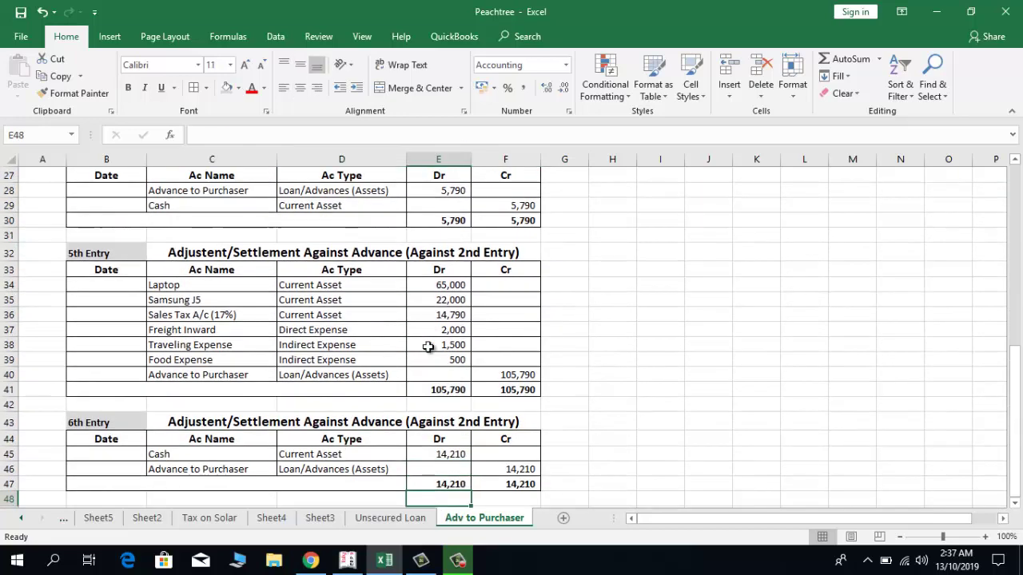
click(424, 390)
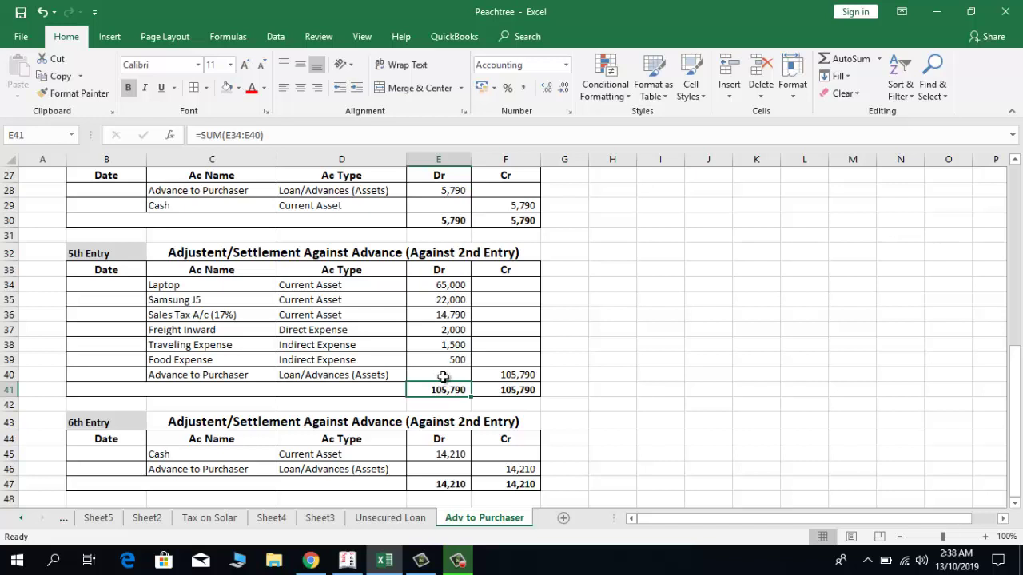
click(498, 390)
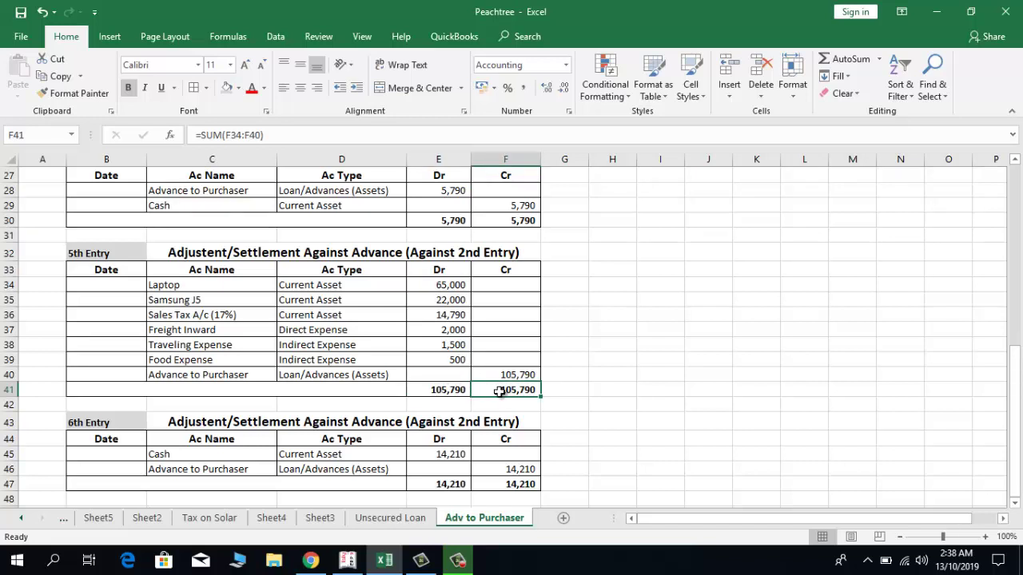
click(215, 375)
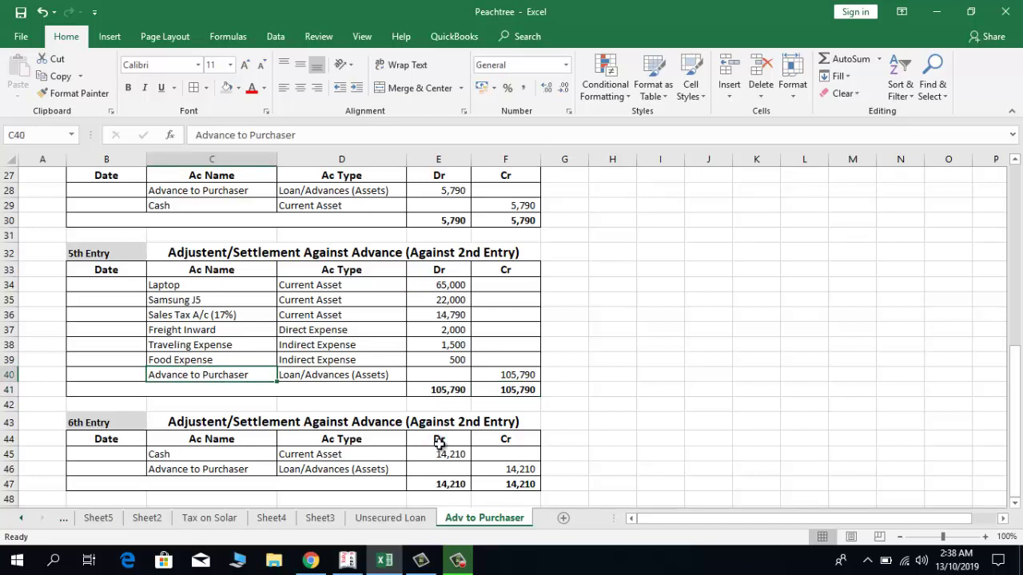
Step: Check the 6th entry's Cash and Advance to Purchaser lines and its credit total
click(218, 454)
click(187, 471)
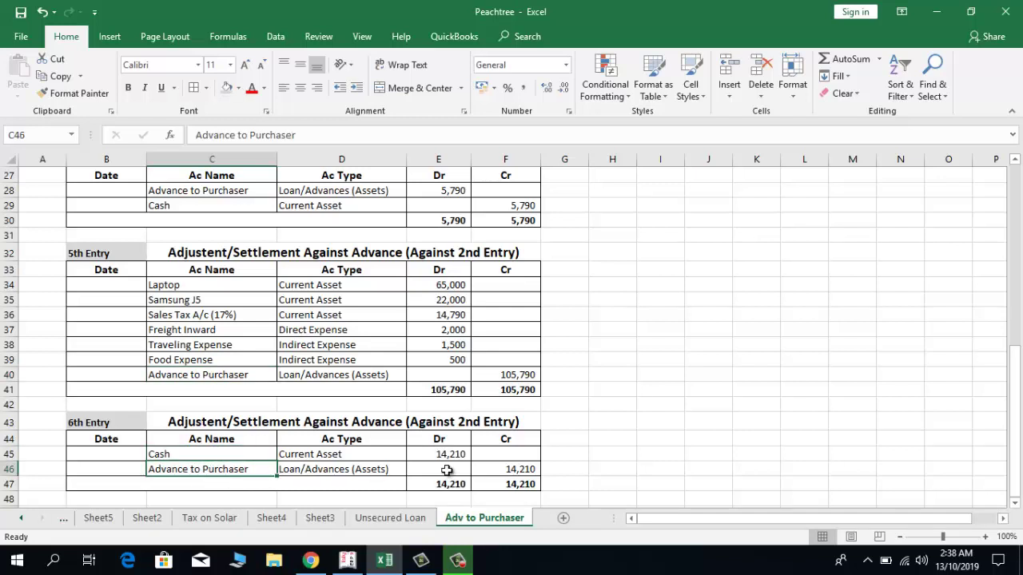
click(511, 479)
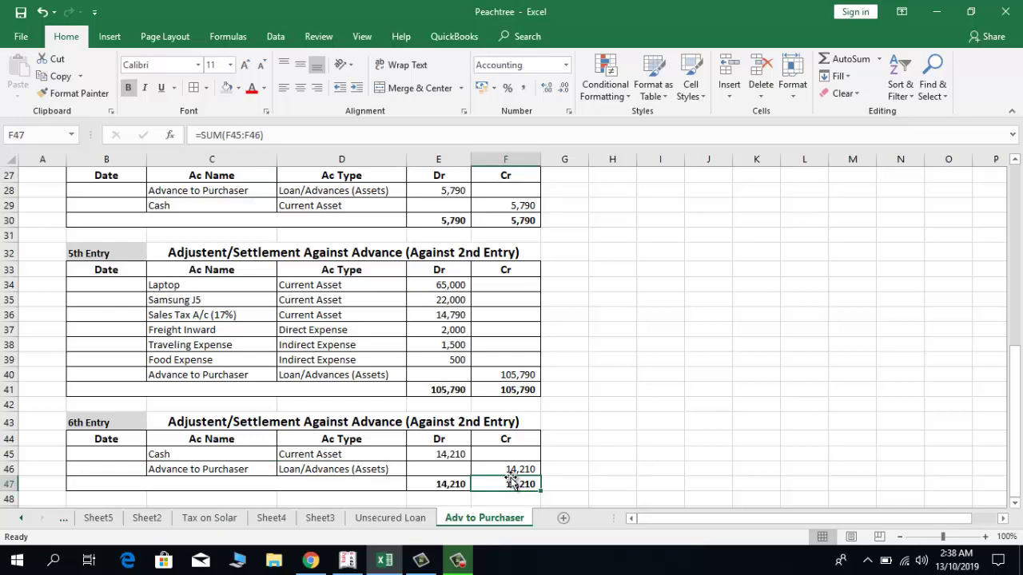
Step: Return to the First Entry at the start of the worksheet and look at its Advance to Purchaser line
key(ctrl+Up)
key(ctrl+Up)
key(ctrl+Up)
key(ctrl+Up)
key(ctrl+Up)
key(ctrl+Up)
key(ctrl+Up)
key(ctrl+Up)
key(ctrl+Up)
key(ctrl+Up)
key(ctrl+Up)
key(ctrl+Up)
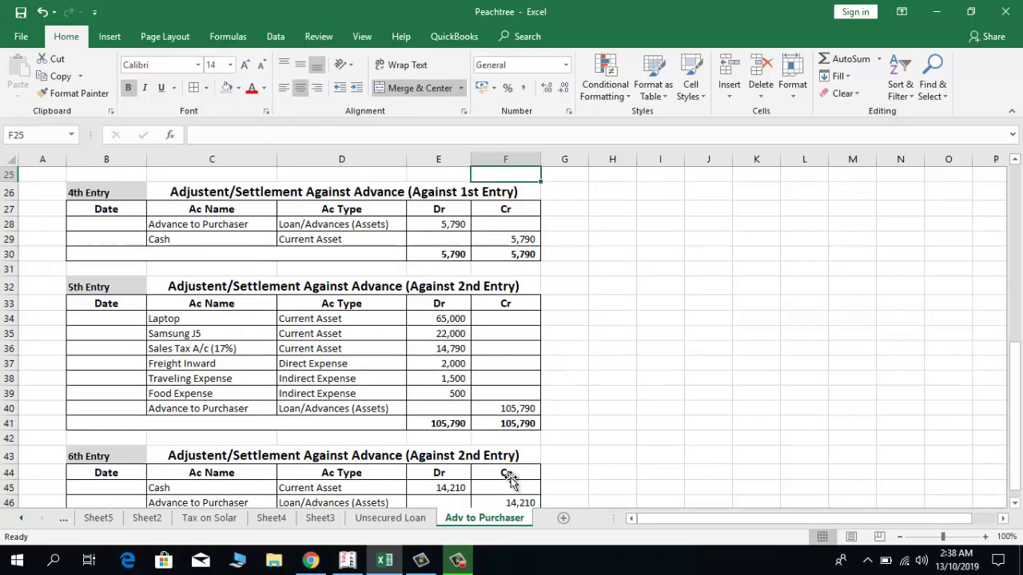
key(ctrl+Up)
key(ctrl+Up)
key(ctrl+Up)
key(ctrl+Up)
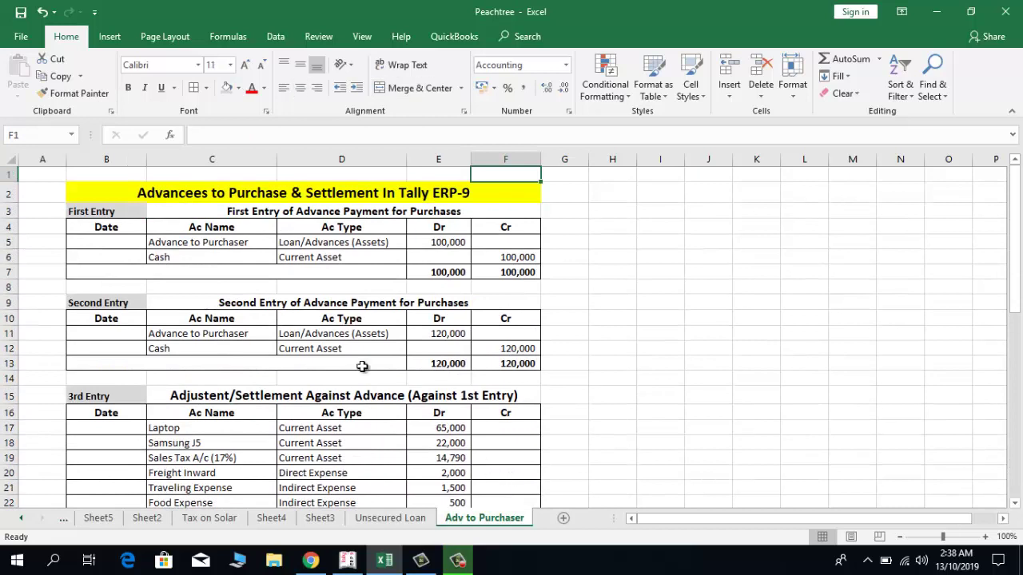
click(223, 240)
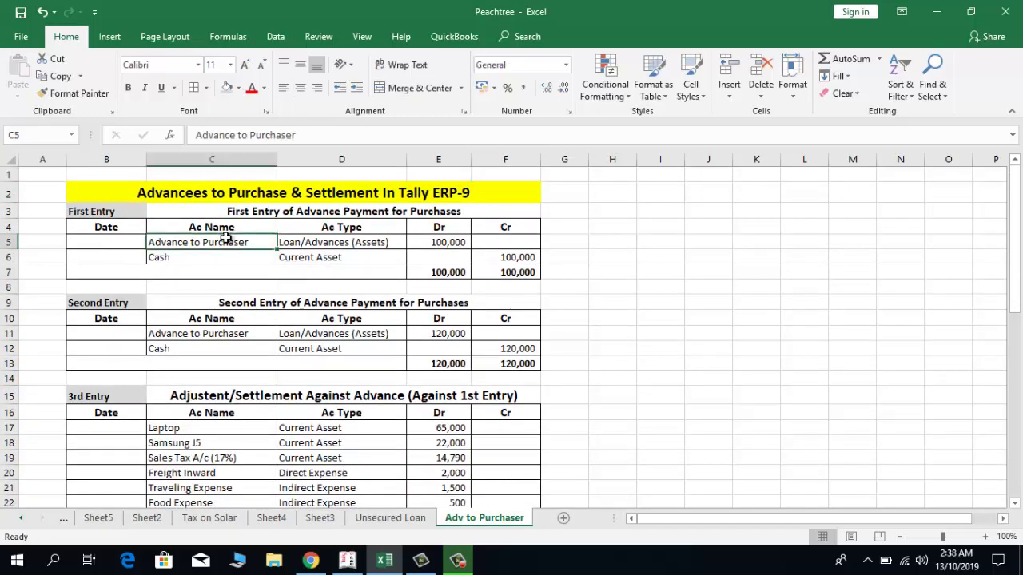
Step: Switch to Tally.ERP 9 and start a payment accounting voucher with Cash as the account
click(346, 560)
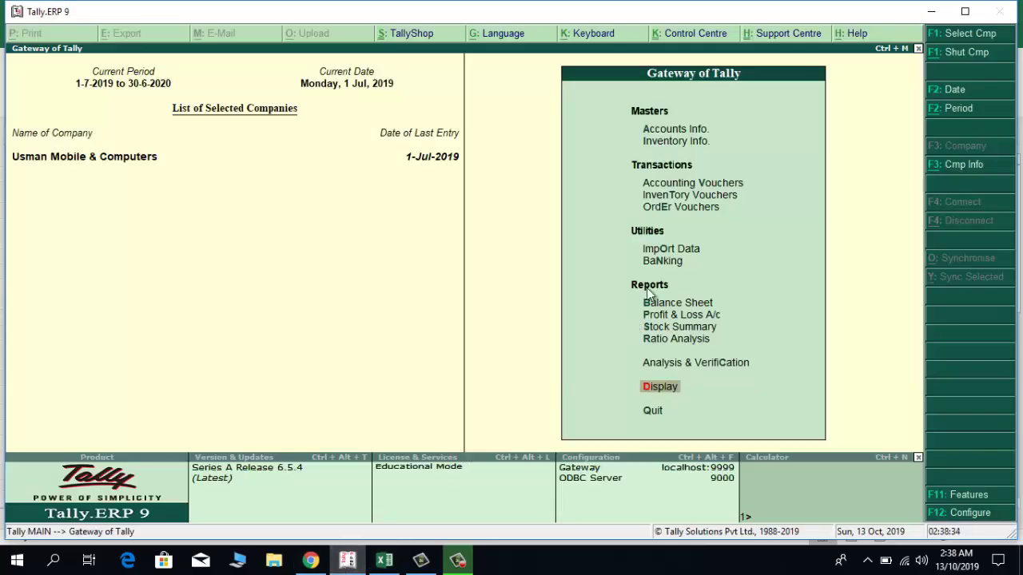
click(673, 184)
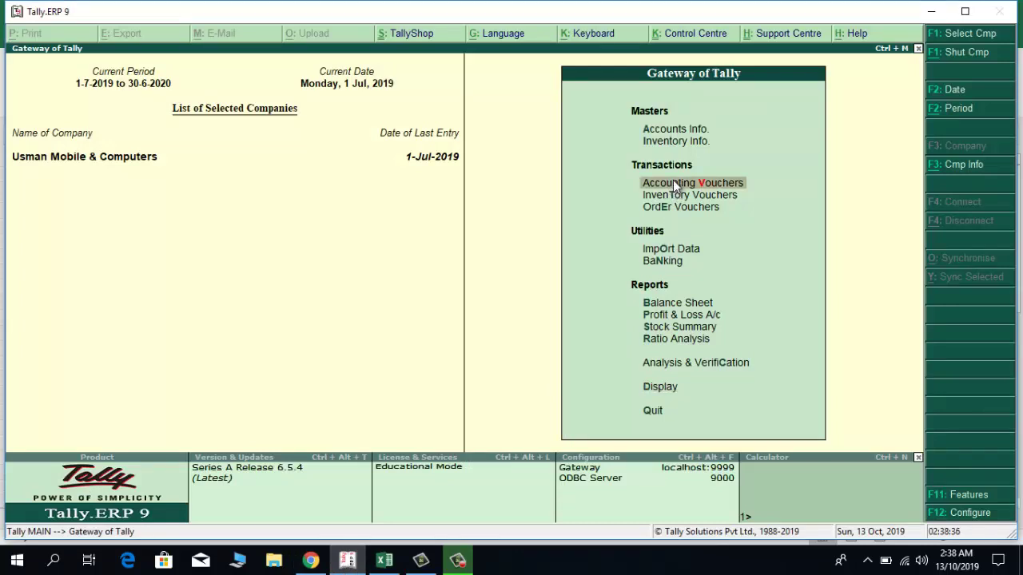
click(674, 184)
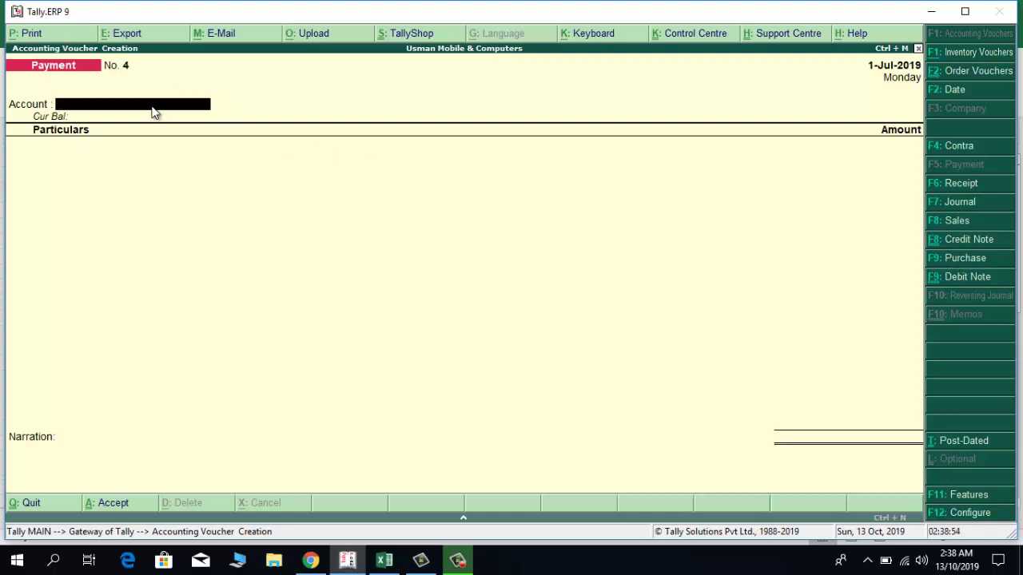
text(C)
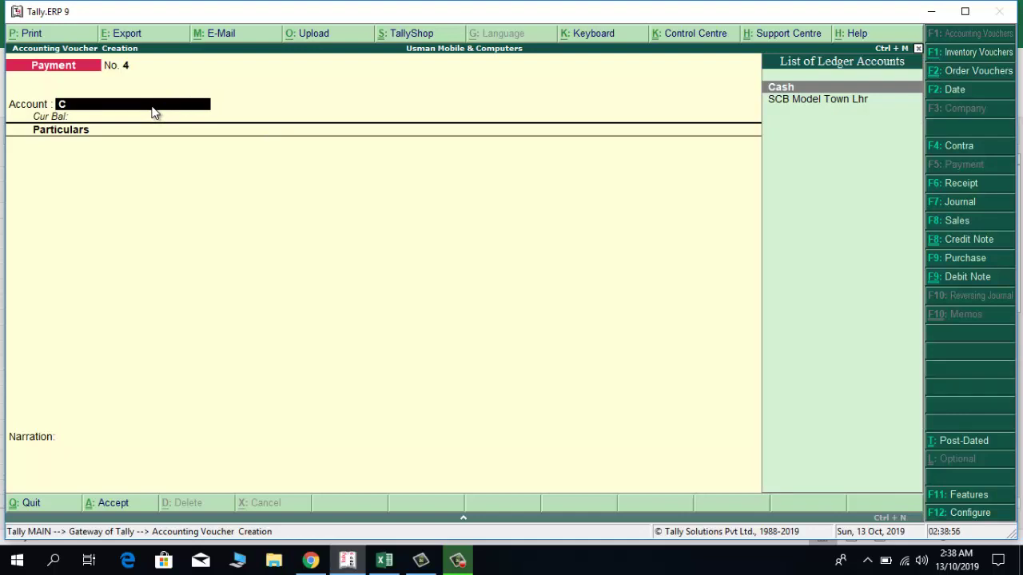
key(Return)
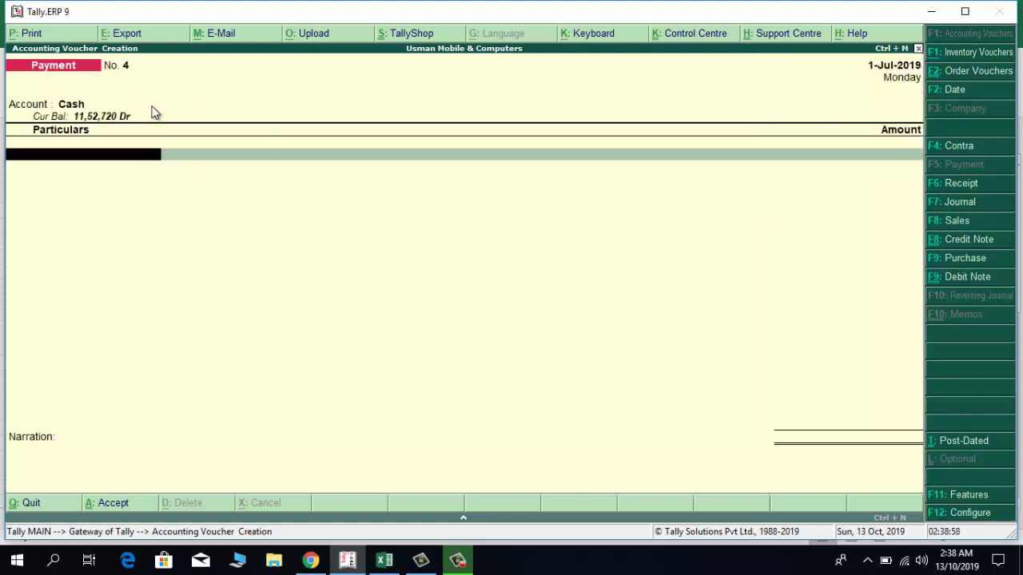
Step: Add Advance to Purchaser to the payment voucher's particulars with an amount of 100,000
text(Ad)
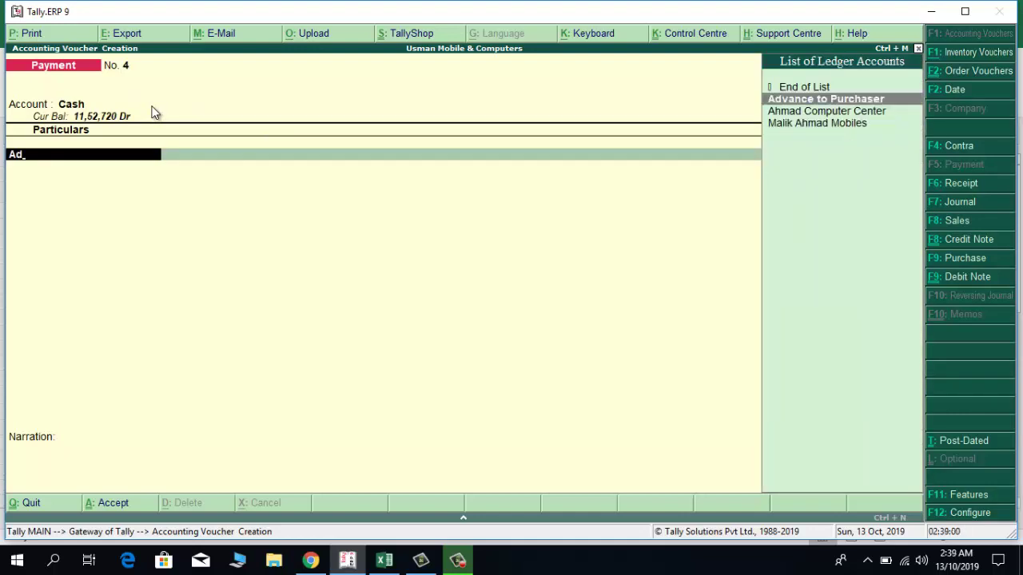
key(Return)
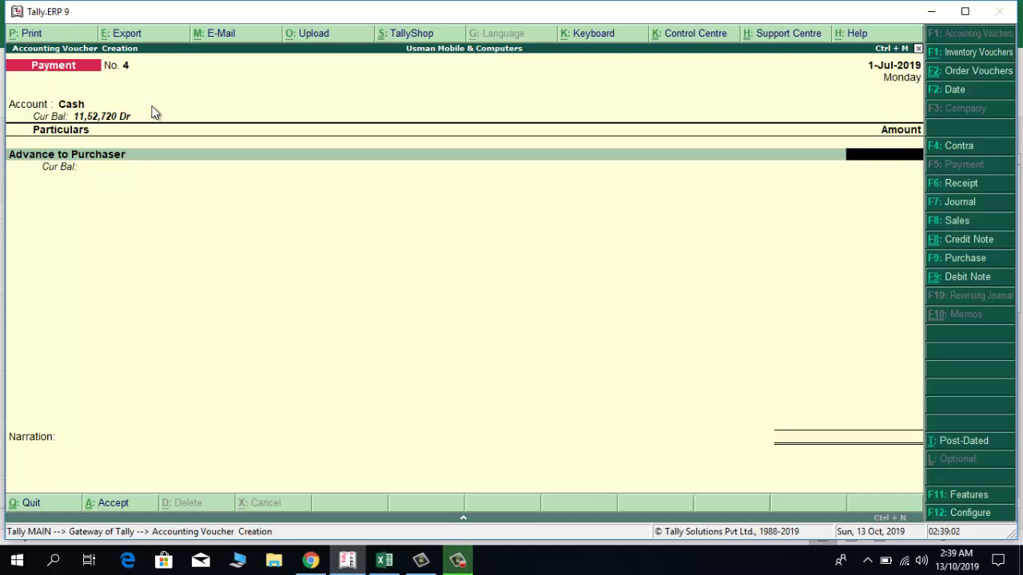
text(10000)
text(0)
key(Return)
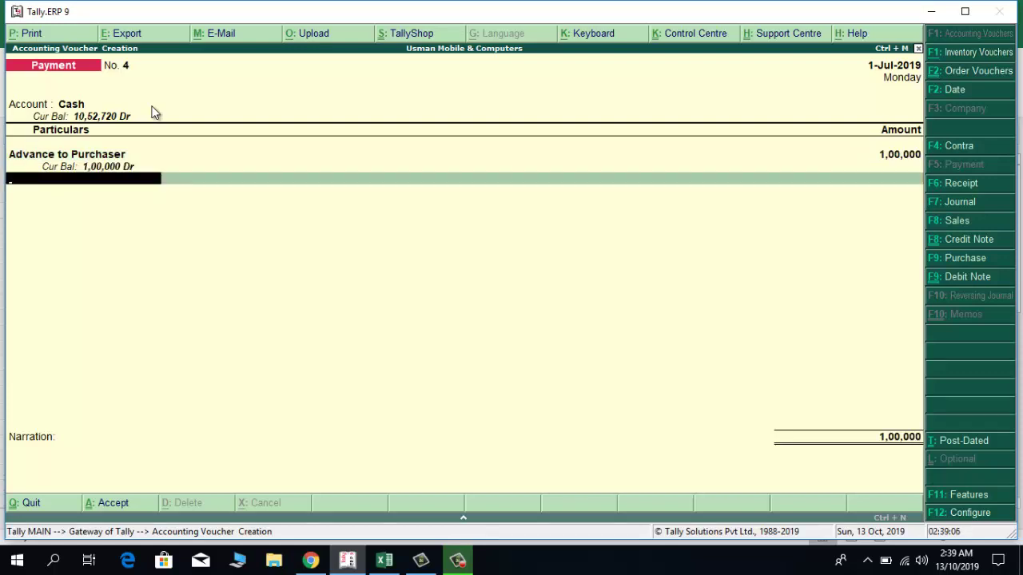
Step: Enter the narration "Cash Paid for Laptop & Mobile Purchases" and save the payment voucher
key(Return)
text(Cas)
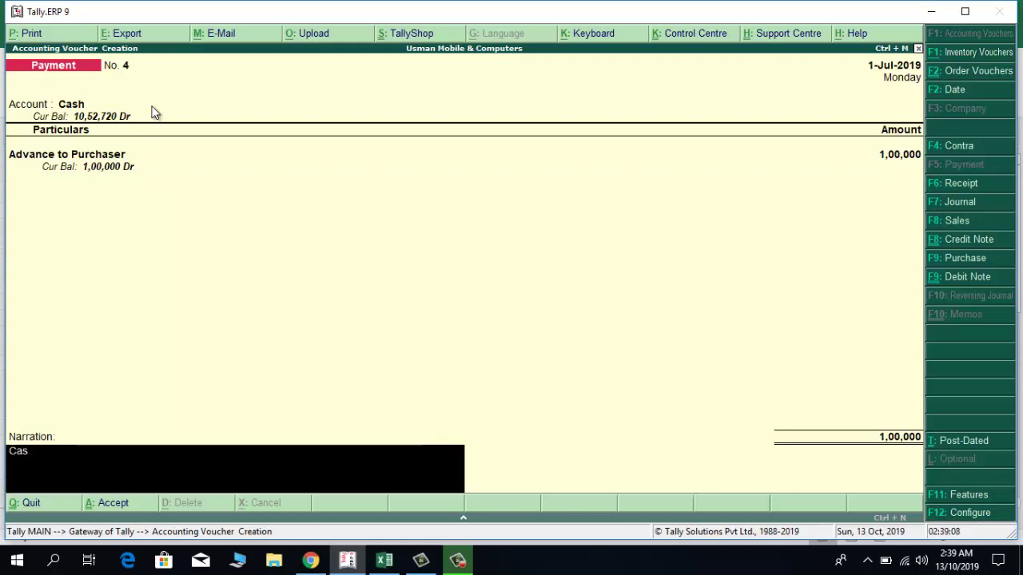
text(h Paid)
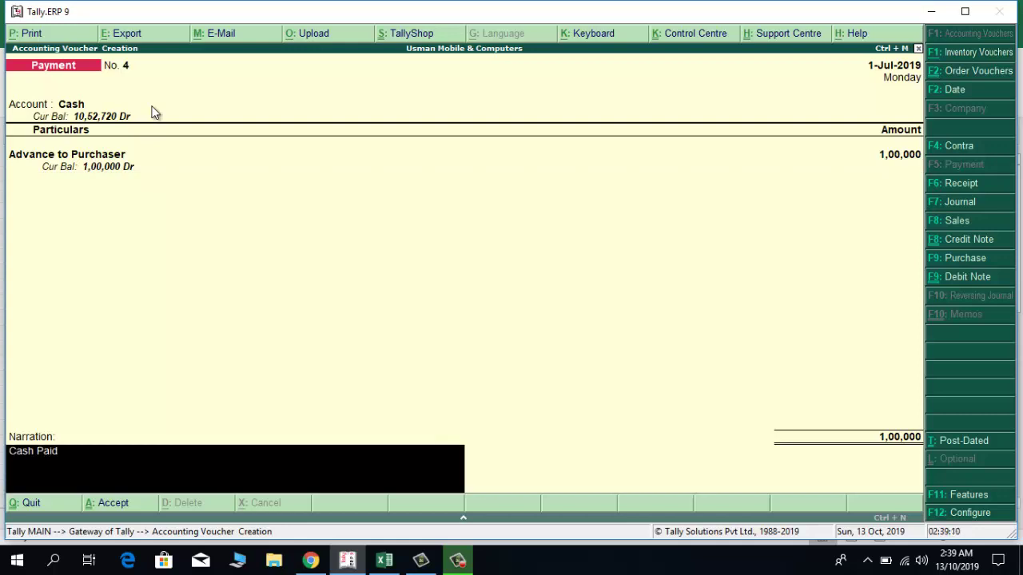
text( for Laptop & Mobil)
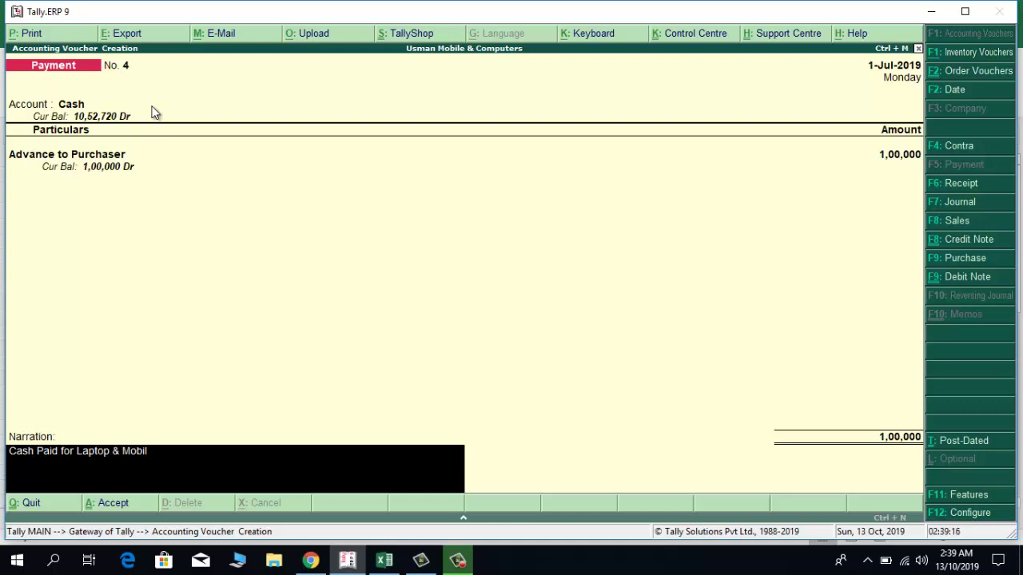
text(e Purchases)
key(Return)
key(Return)
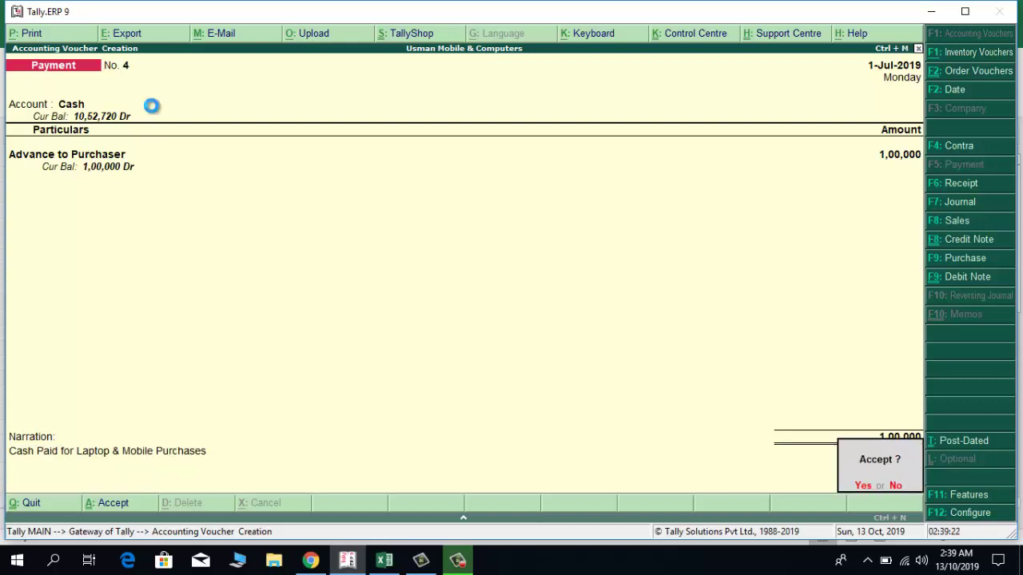
Step: Fill in the second payment voucher with Cash as the account and Advance to Purchaser for 120,000
text(Ca)
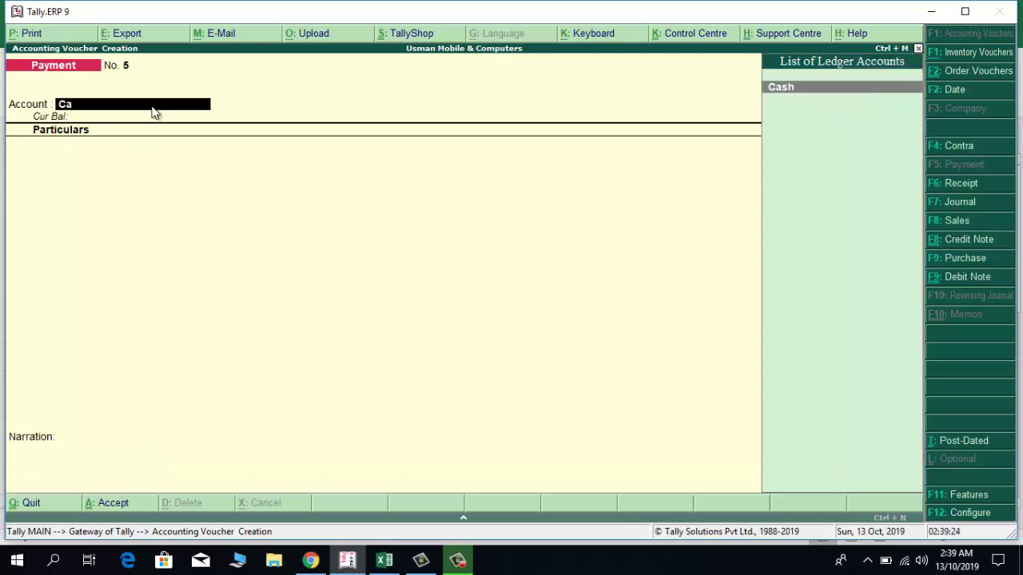
key(Return)
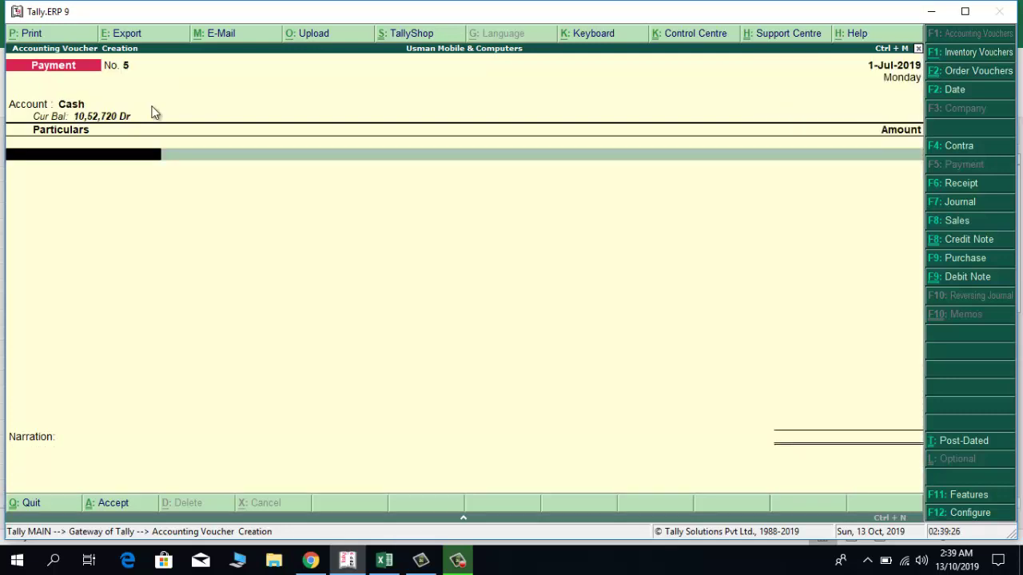
text(Ad)
key(Return)
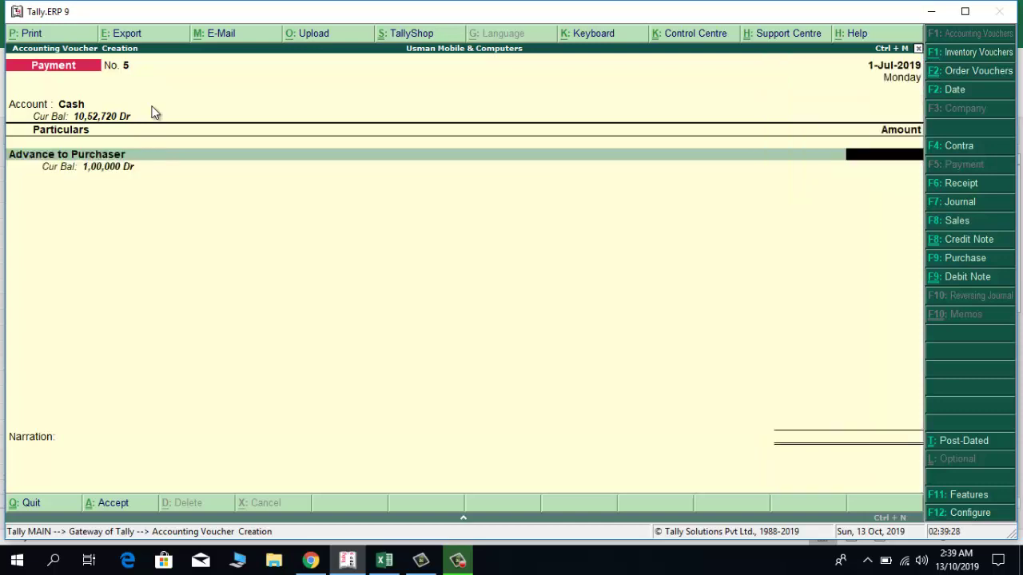
text(120000)
key(Return)
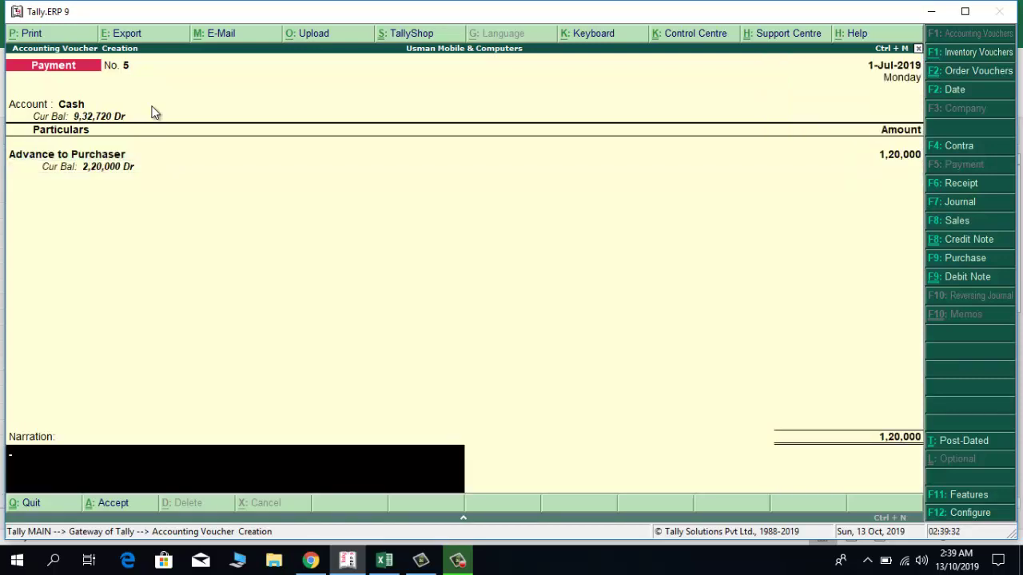
Step: Begin the second payment voucher's narration with "Cash Paid for"
text(Cash Paid for Purcha)
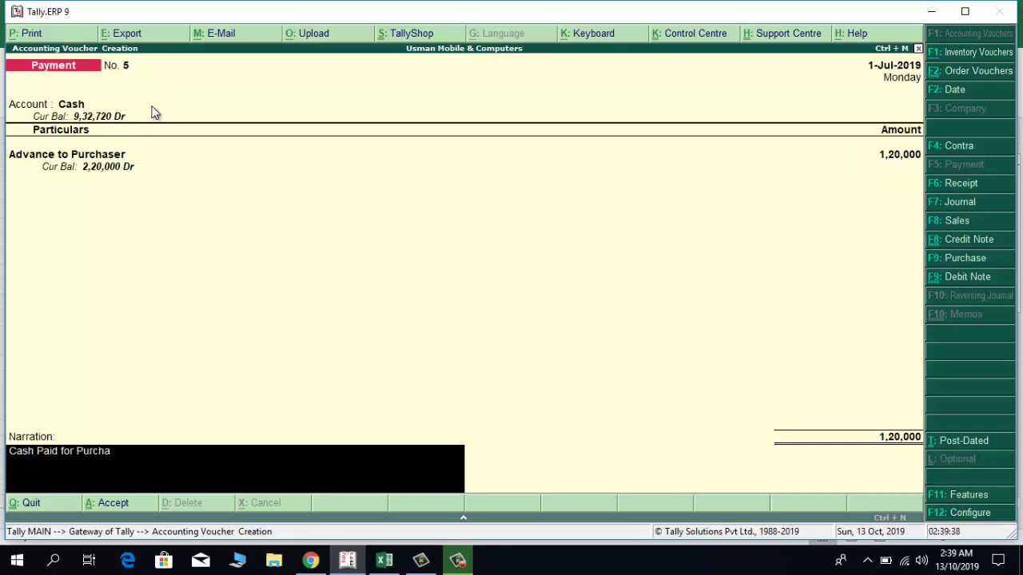
key(BackSpace)
key(BackSpace)
key(BackSpace)
key(BackSpace)
key(BackSpace)
key(BackSpace)
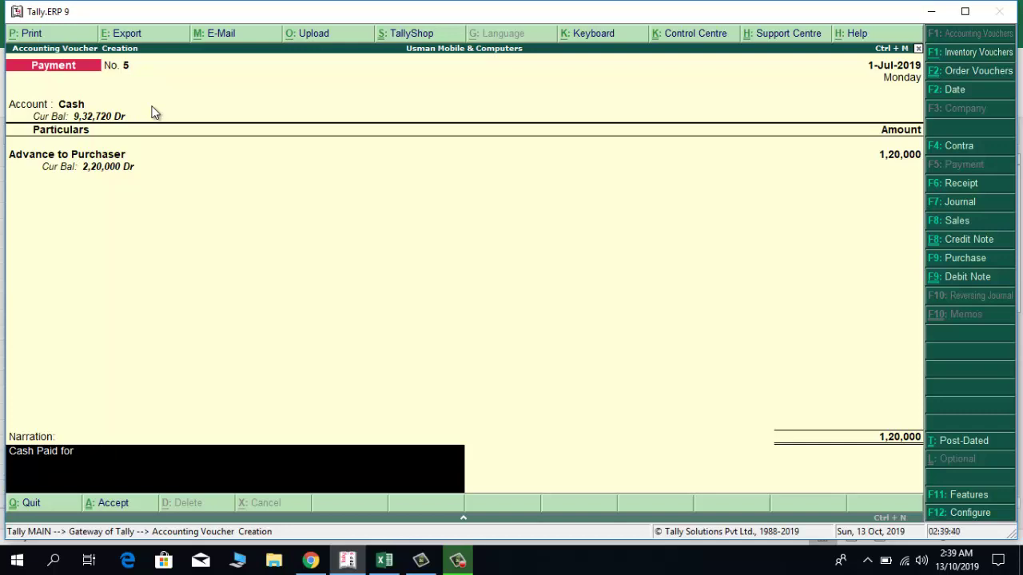